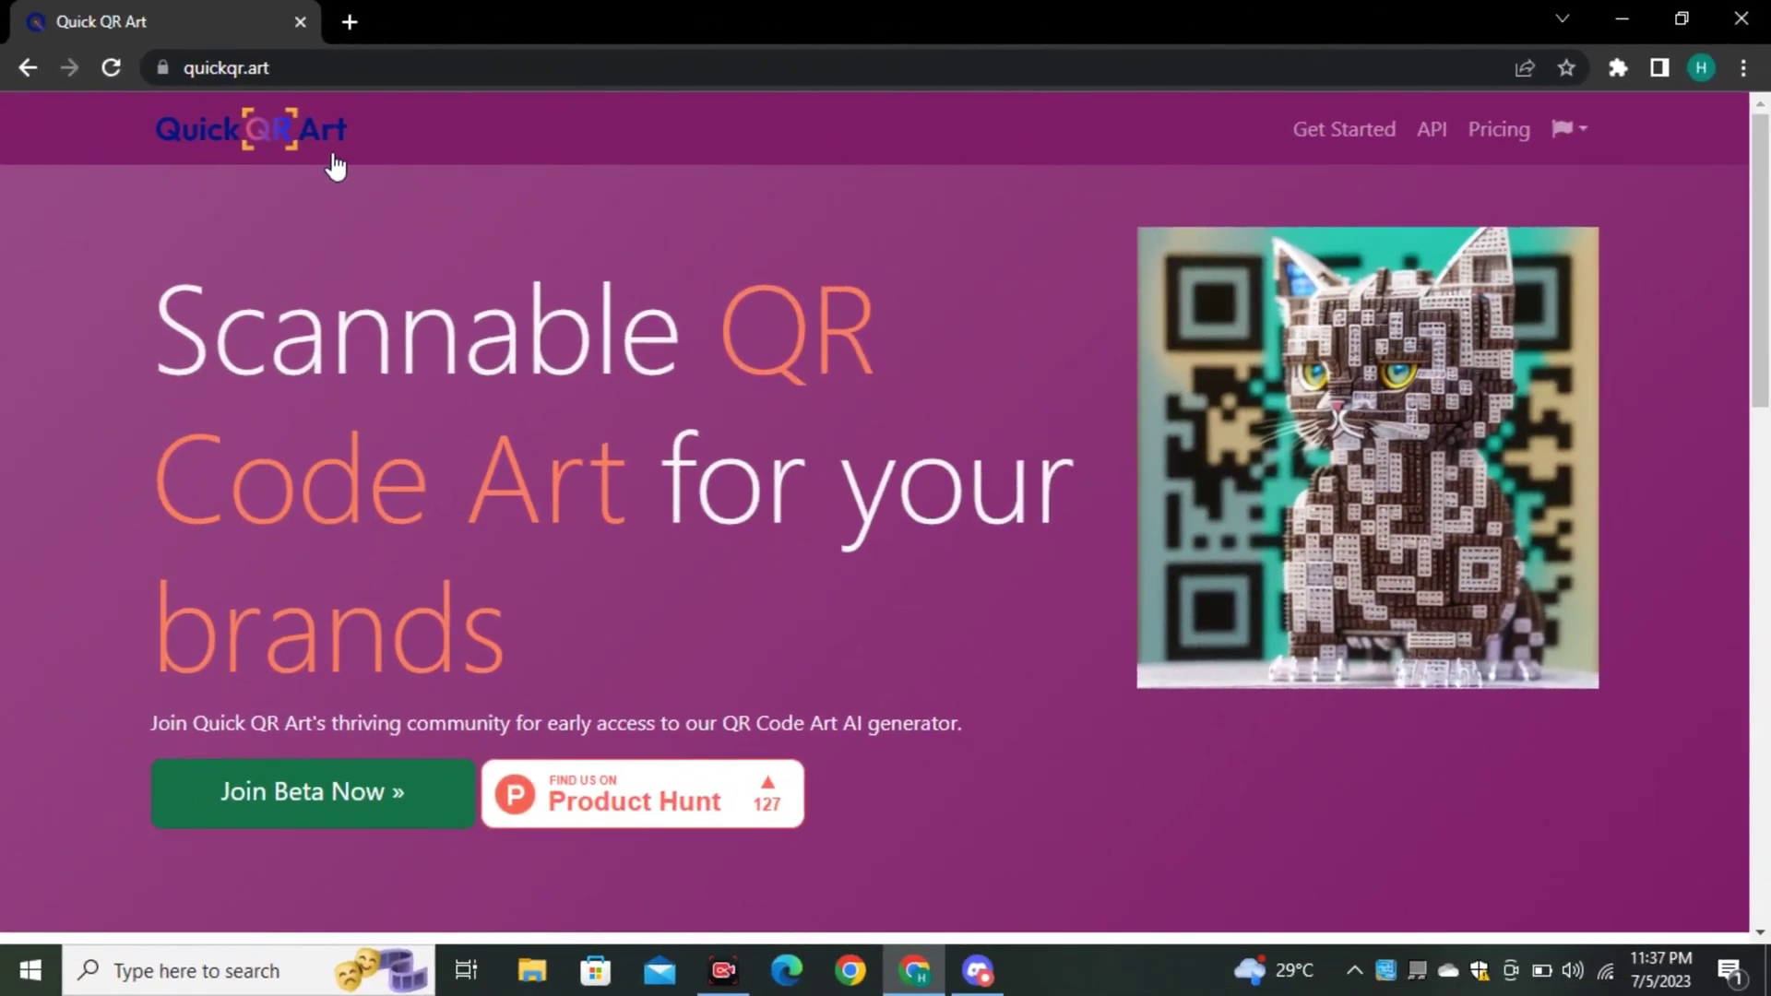
Switch from the Quick QR Art website to its Discord server and look through example images in the pixelml-bot-3 channel.
scroll(643, 215, down, 1)
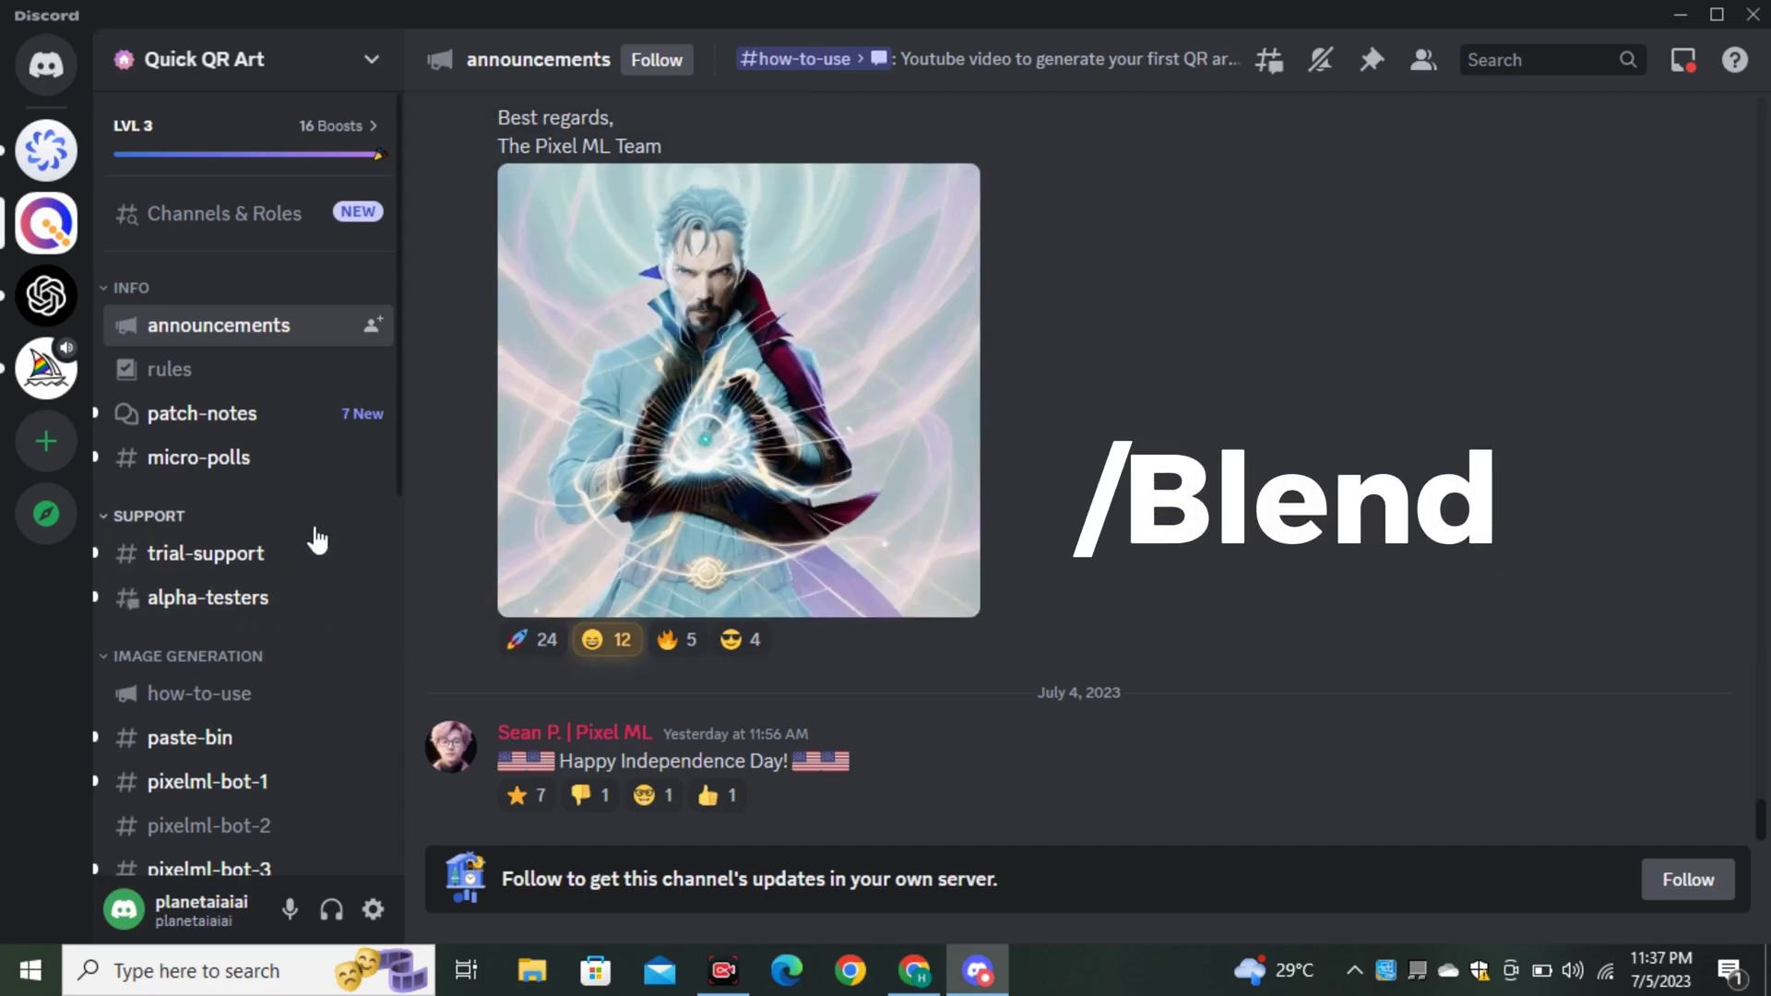
scroll(268, 609, down, 2)
scroll(175, 692, down, 3)
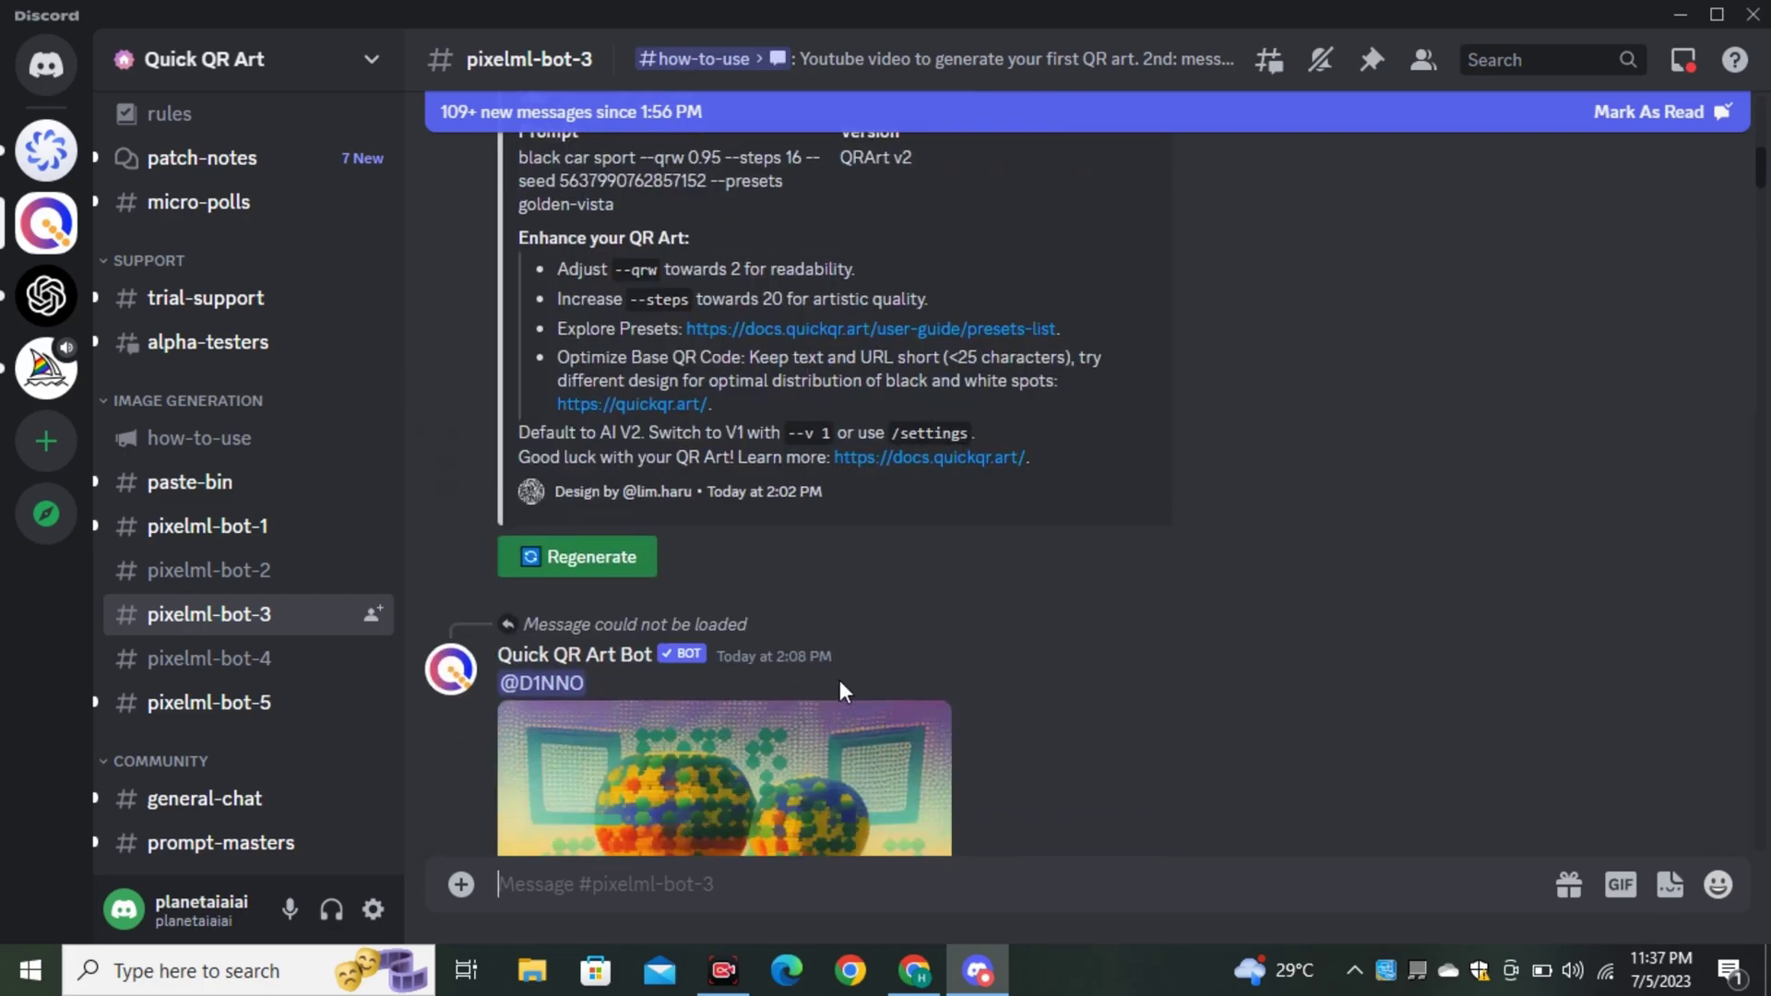
scroll(784, 517, down, 10)
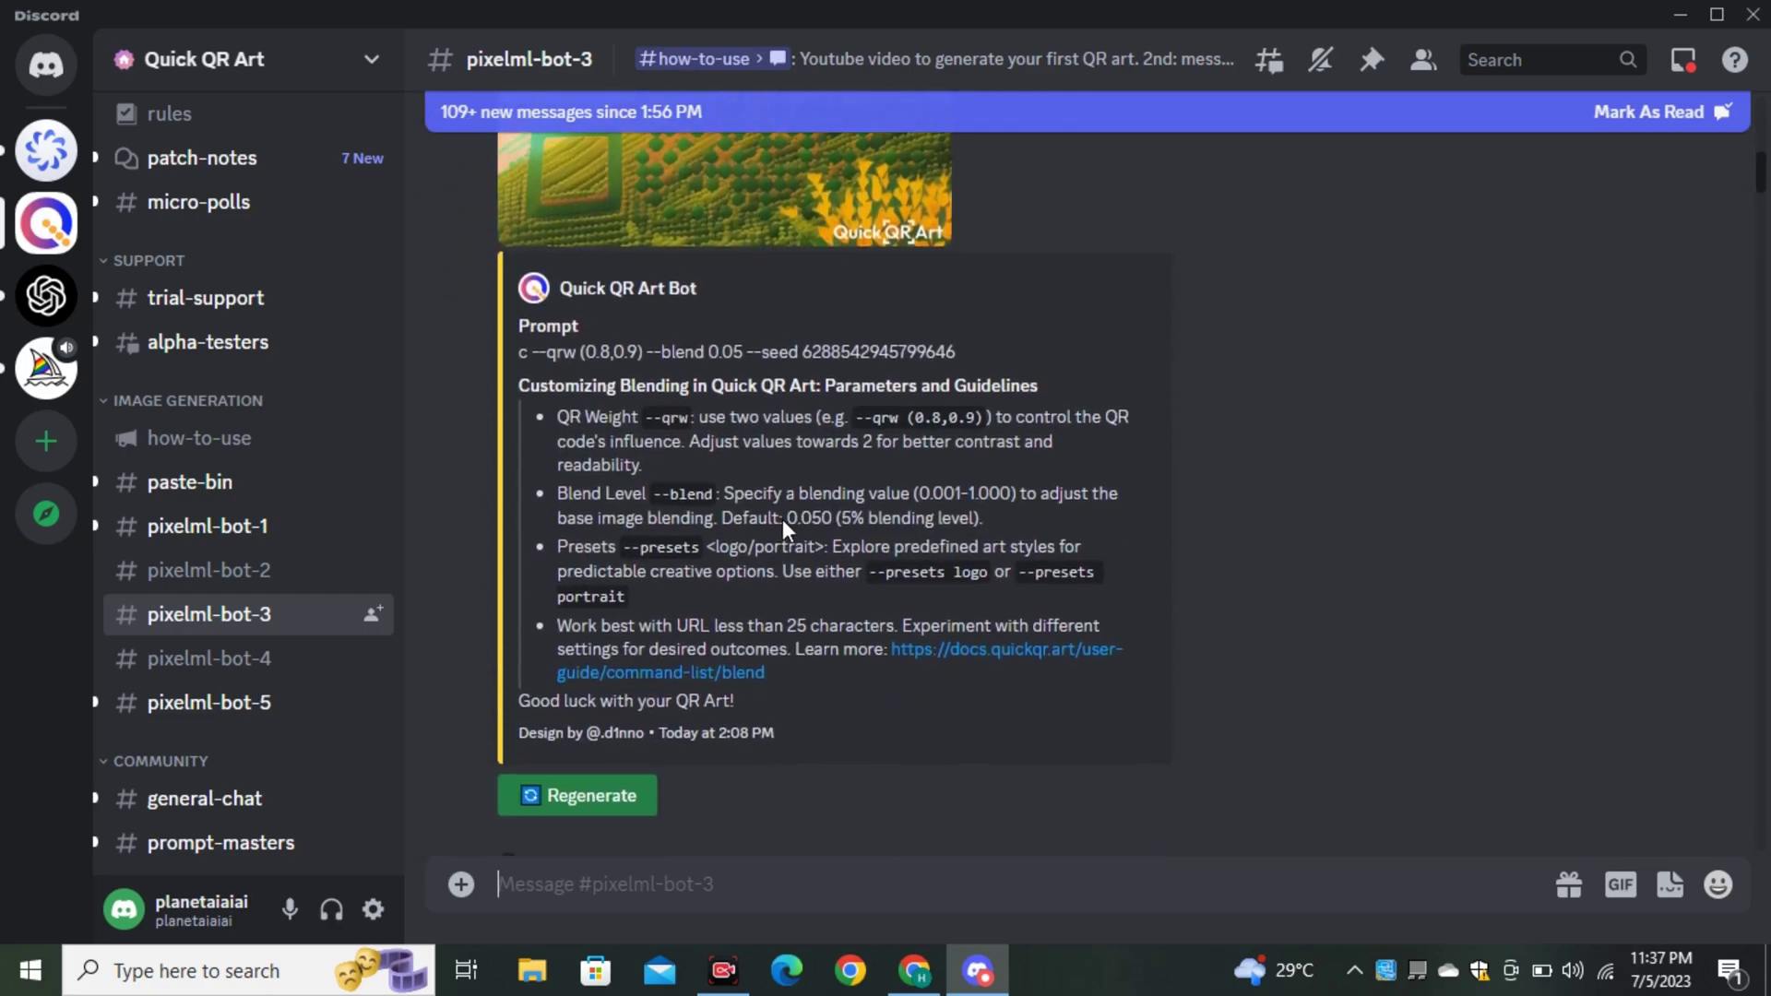
scroll(834, 664, down, 3)
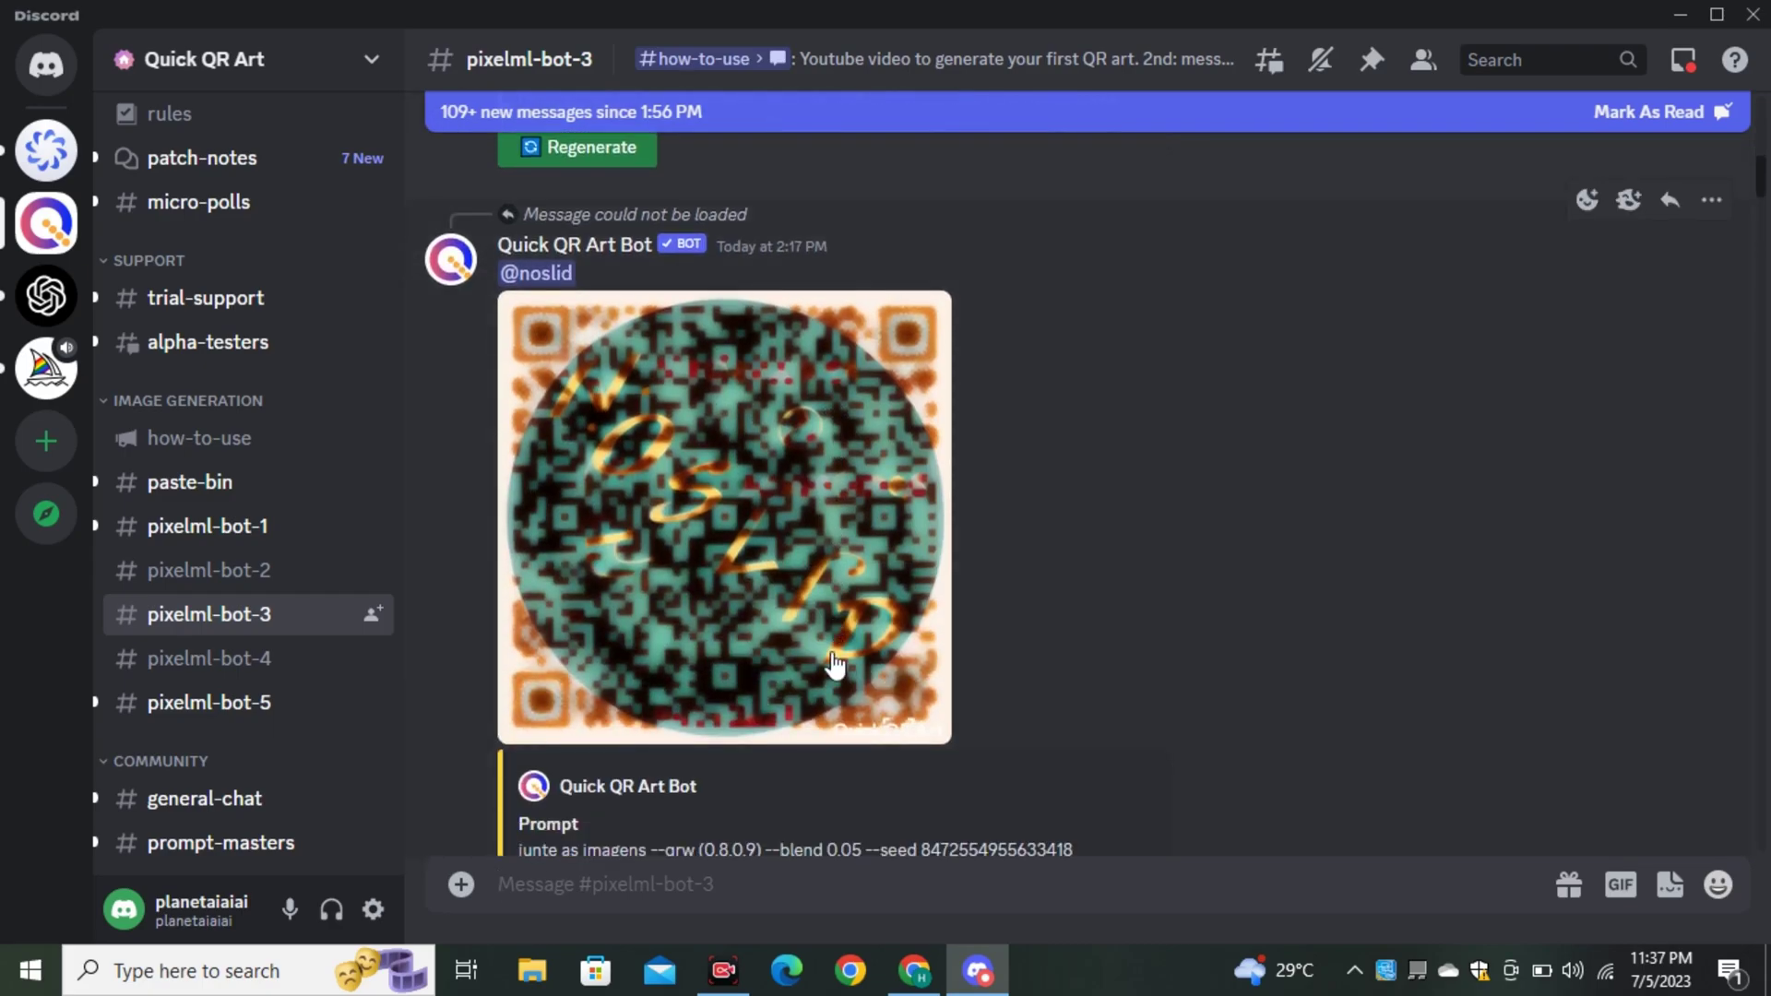
scroll(832, 651, down, 10)
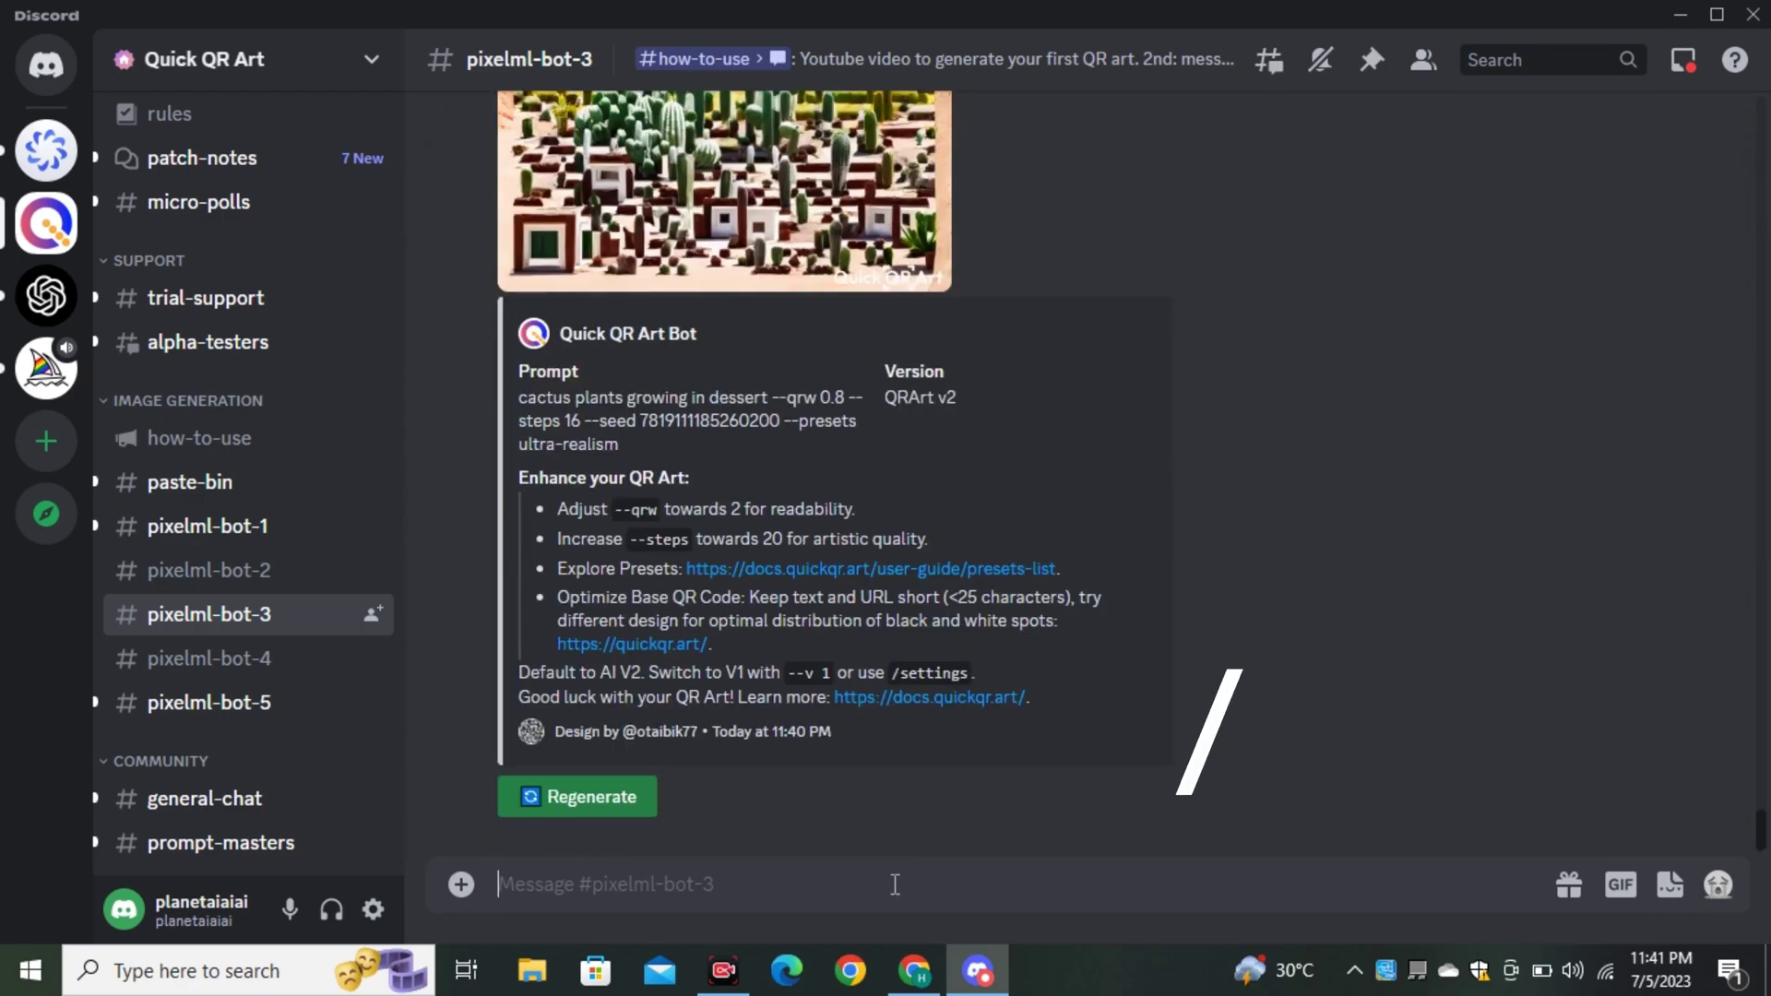
Start the /blend command with the portrait c2d85a47-310d-42cb-997b-d3c2a4ab0671 as base_image and 9d1aed60f958e502cbb9d7513da554e5 as qr_code.
text(/)
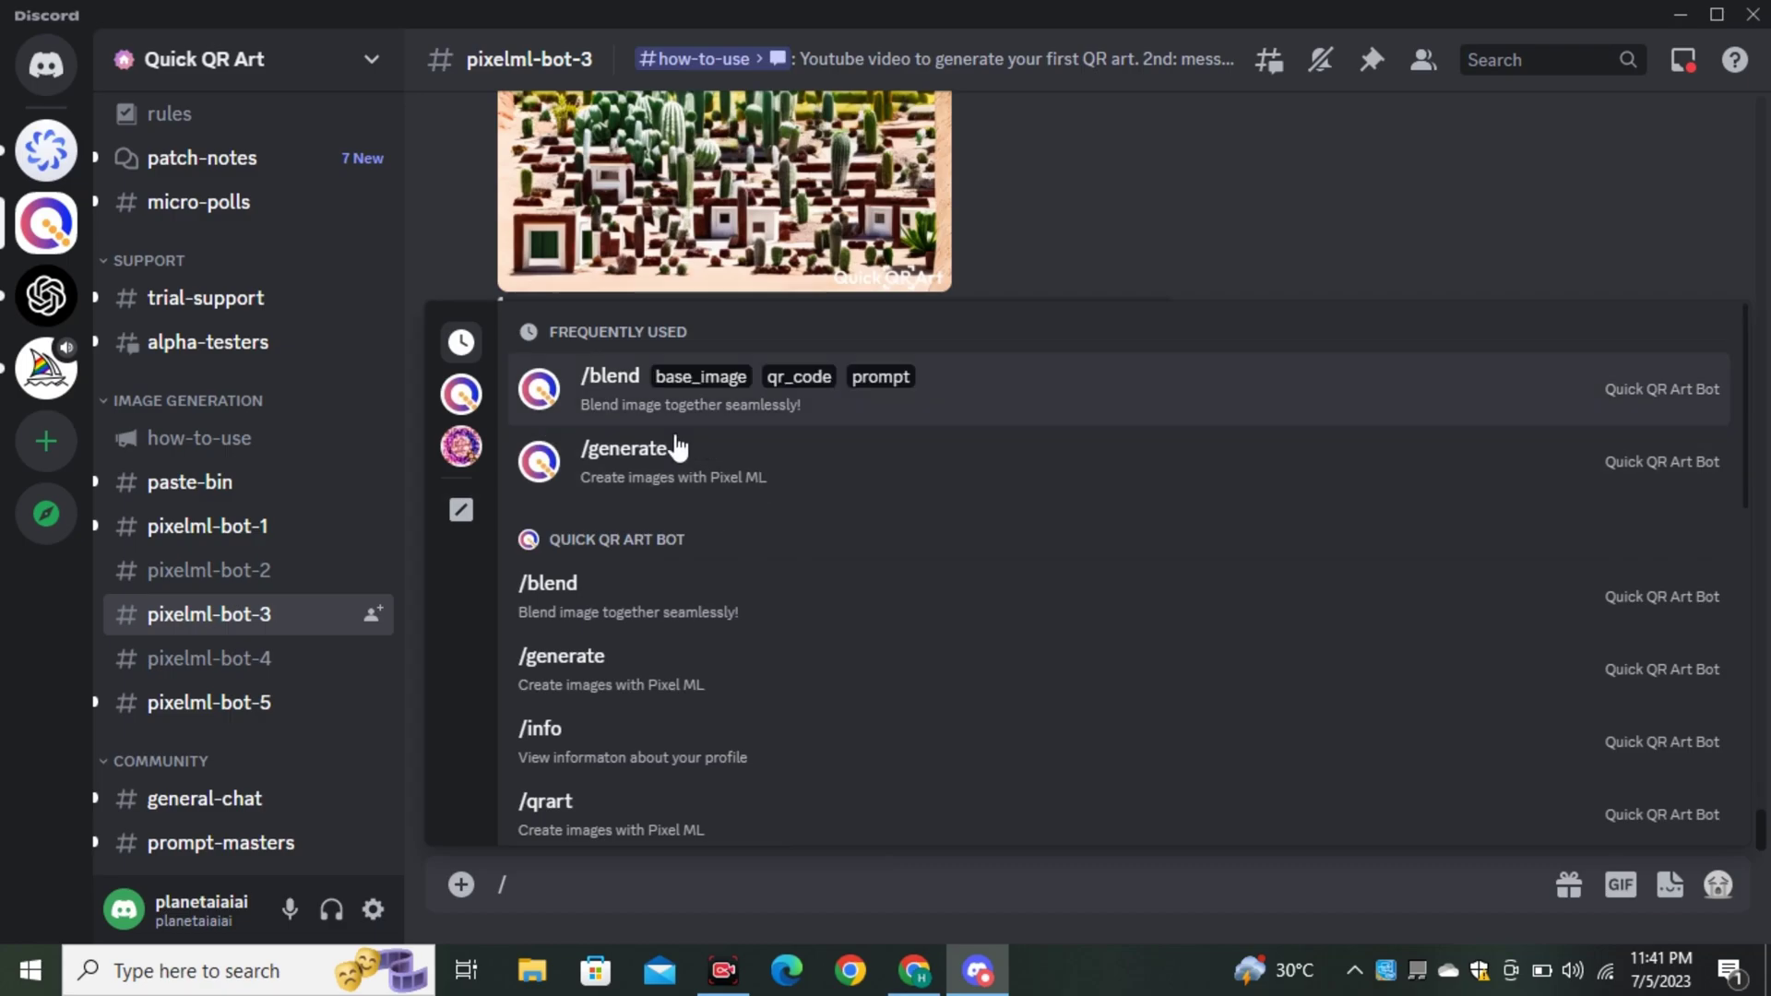
click(678, 394)
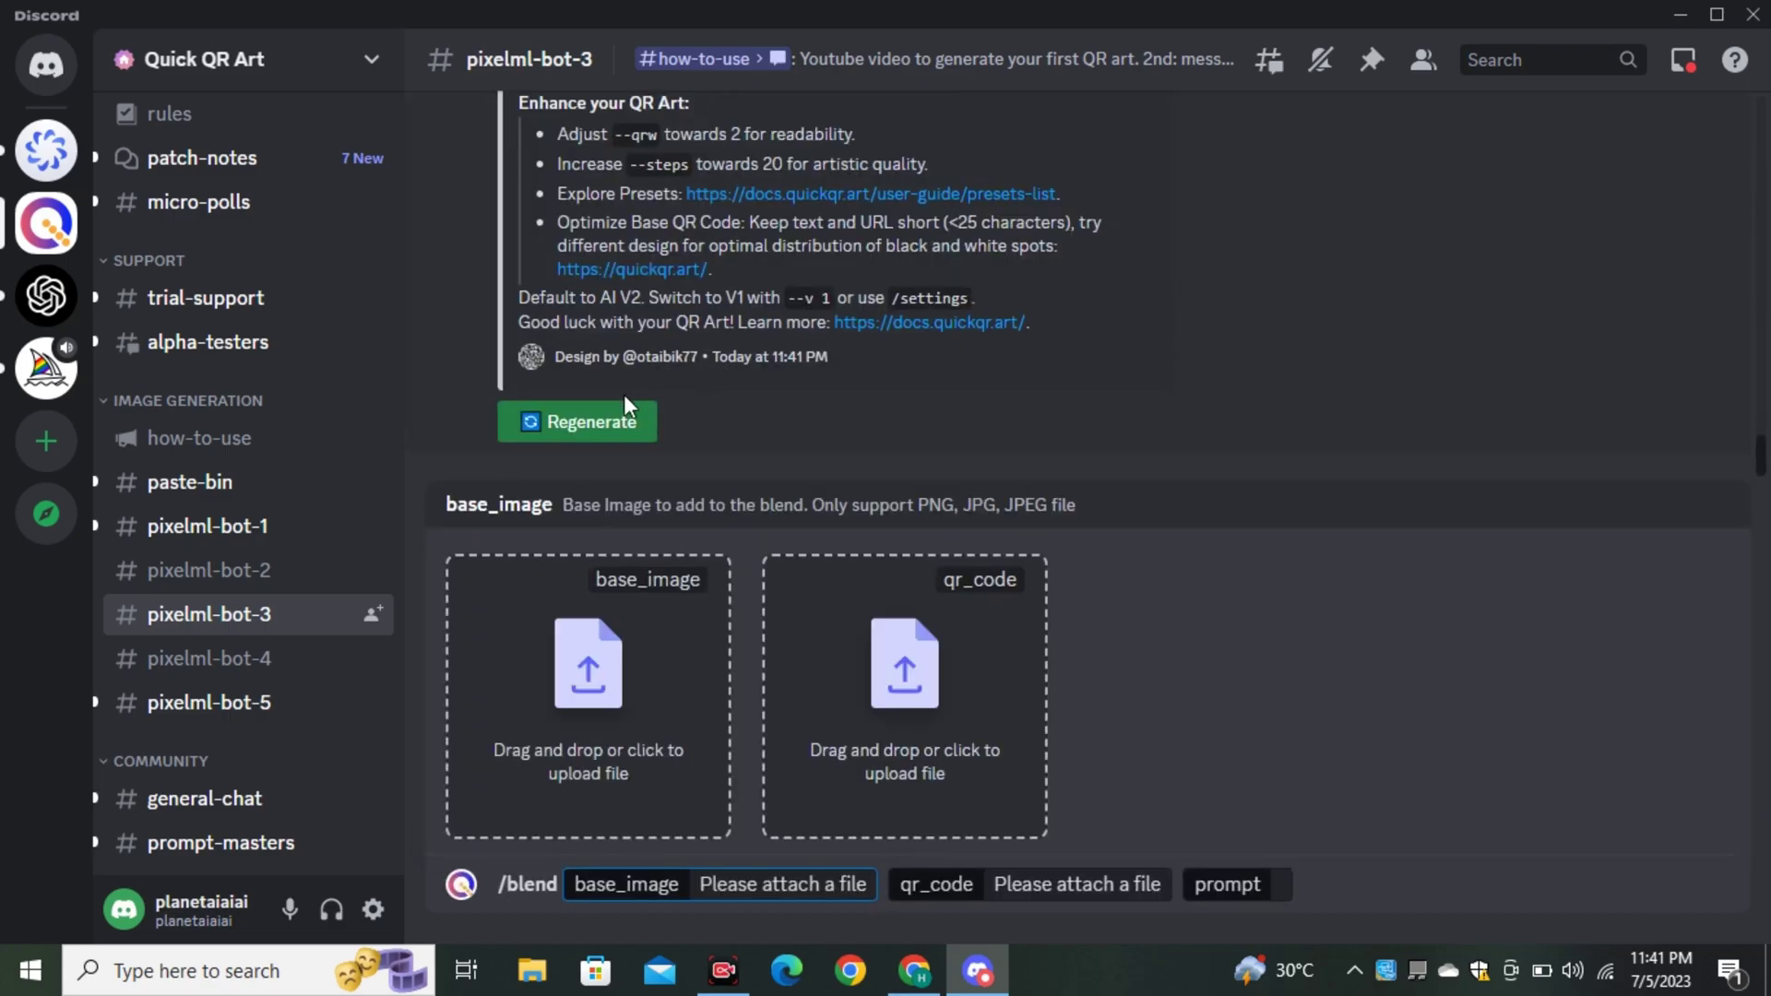
click(630, 710)
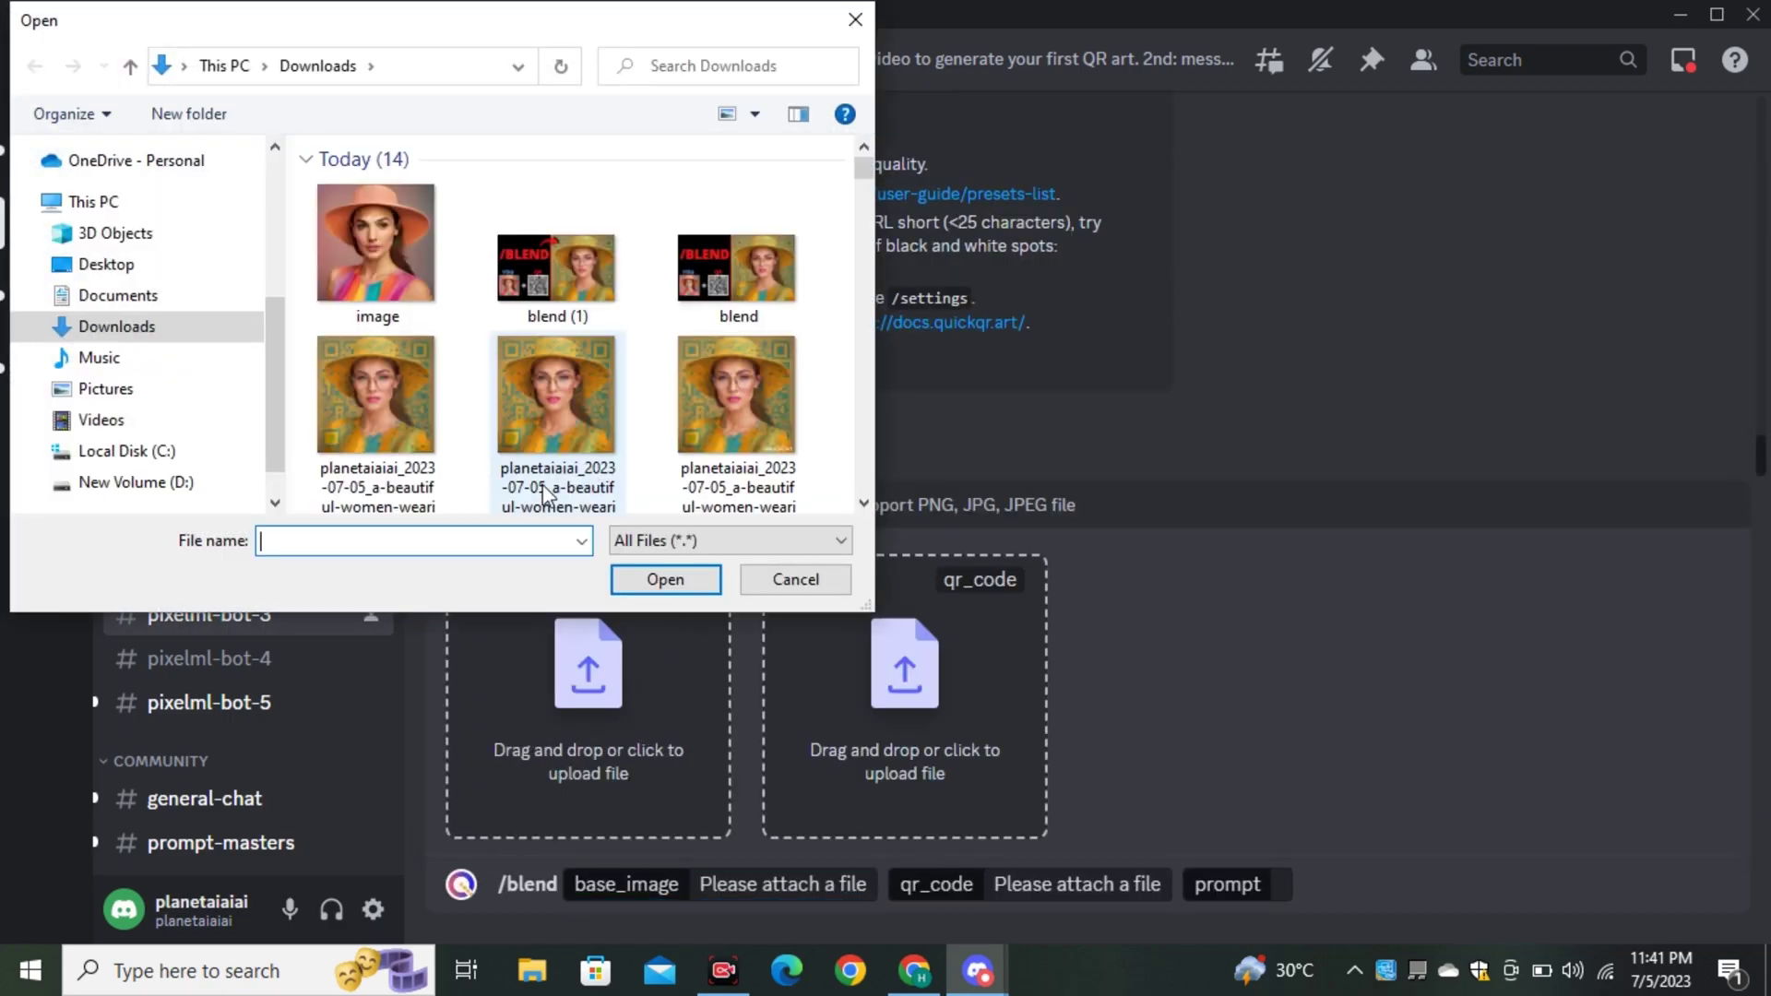
drag(866, 180, 862, 210)
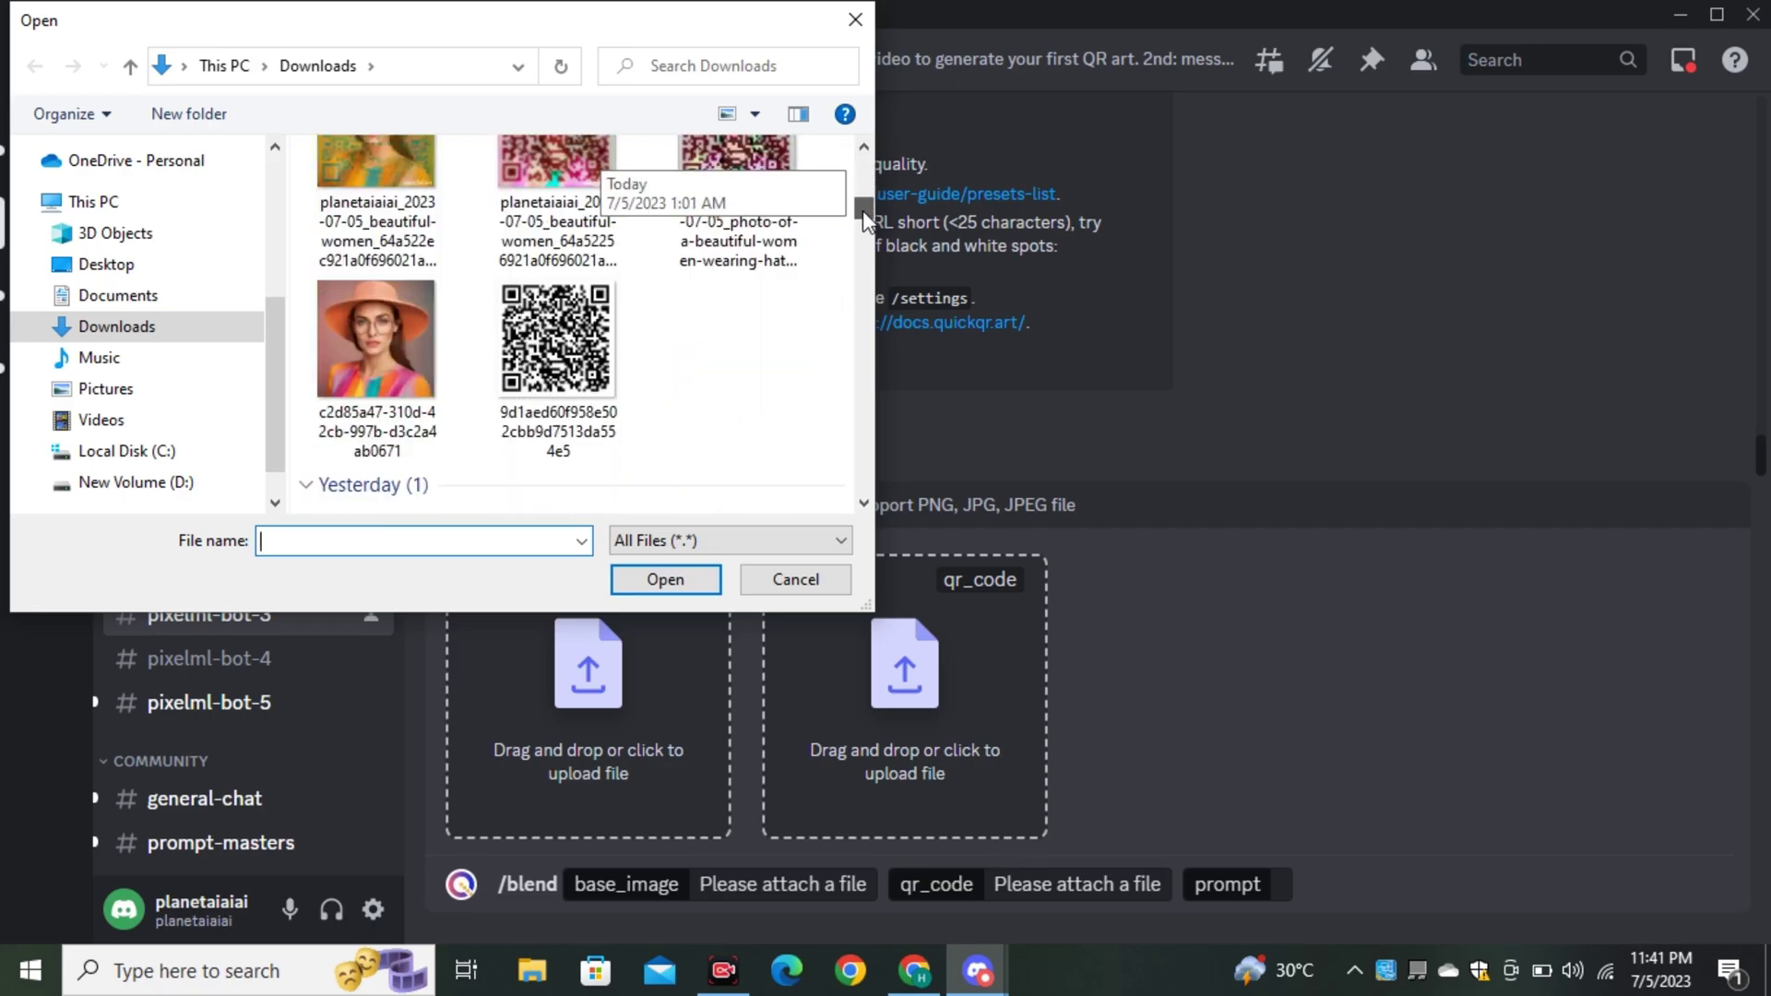
click(378, 222)
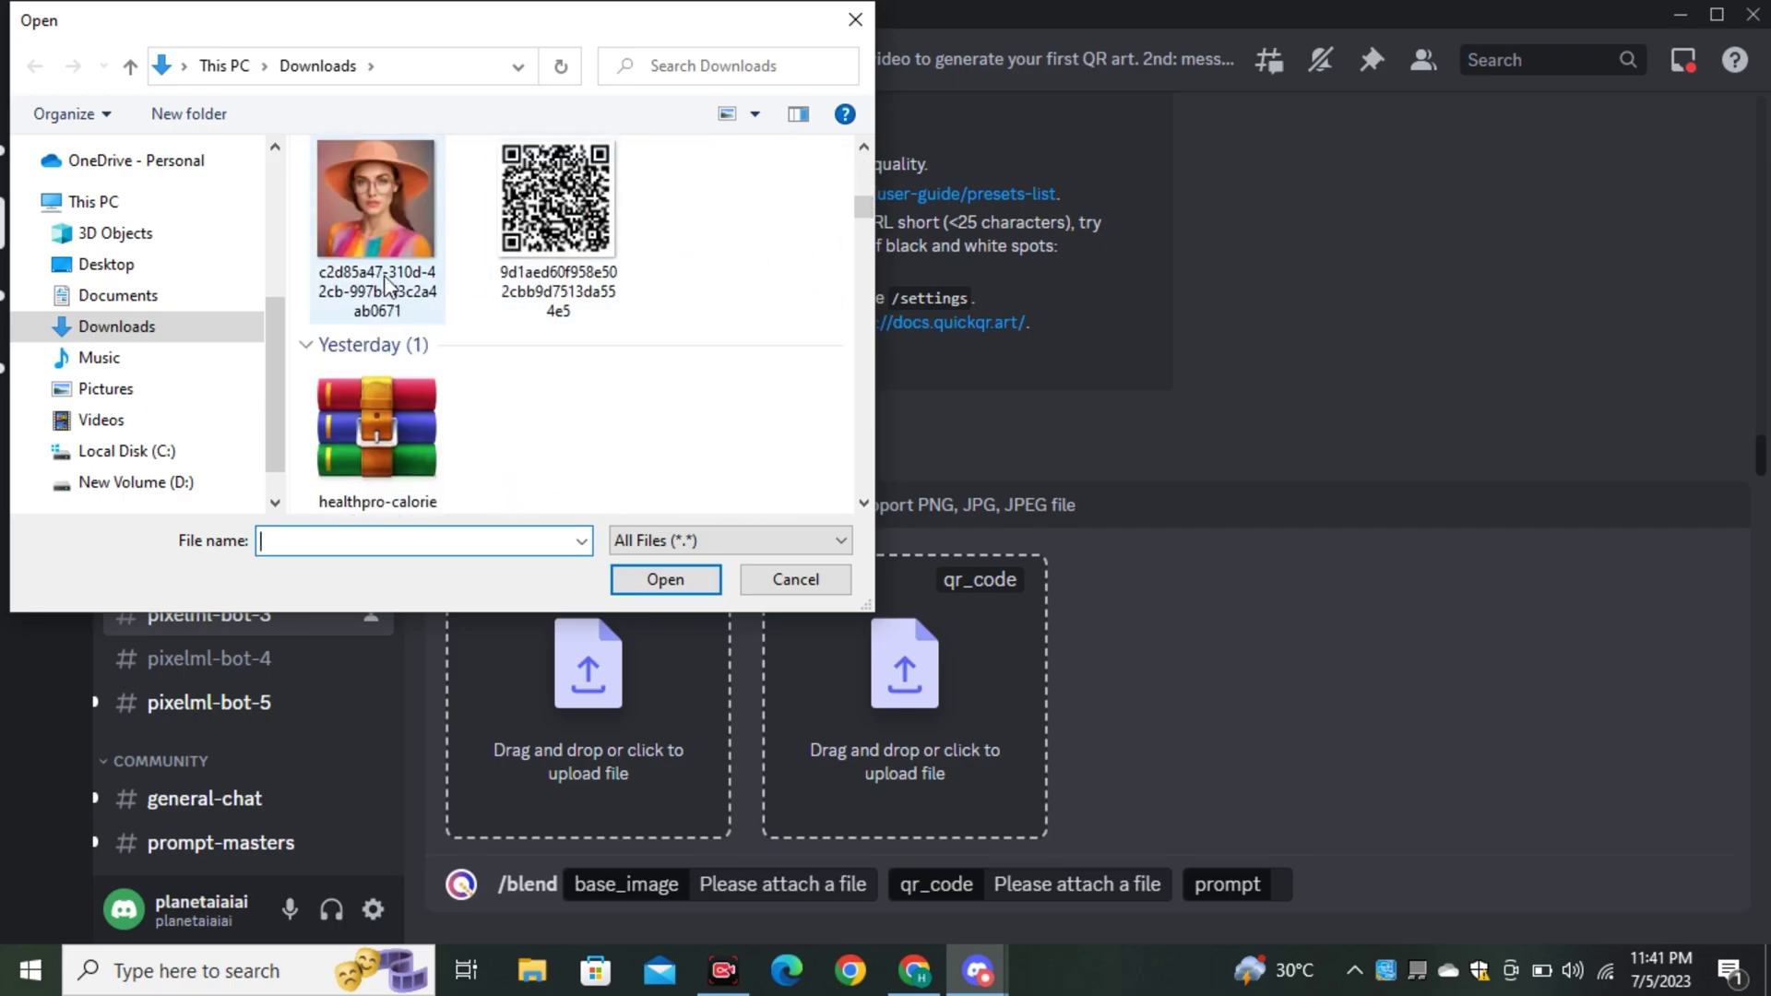
click(665, 580)
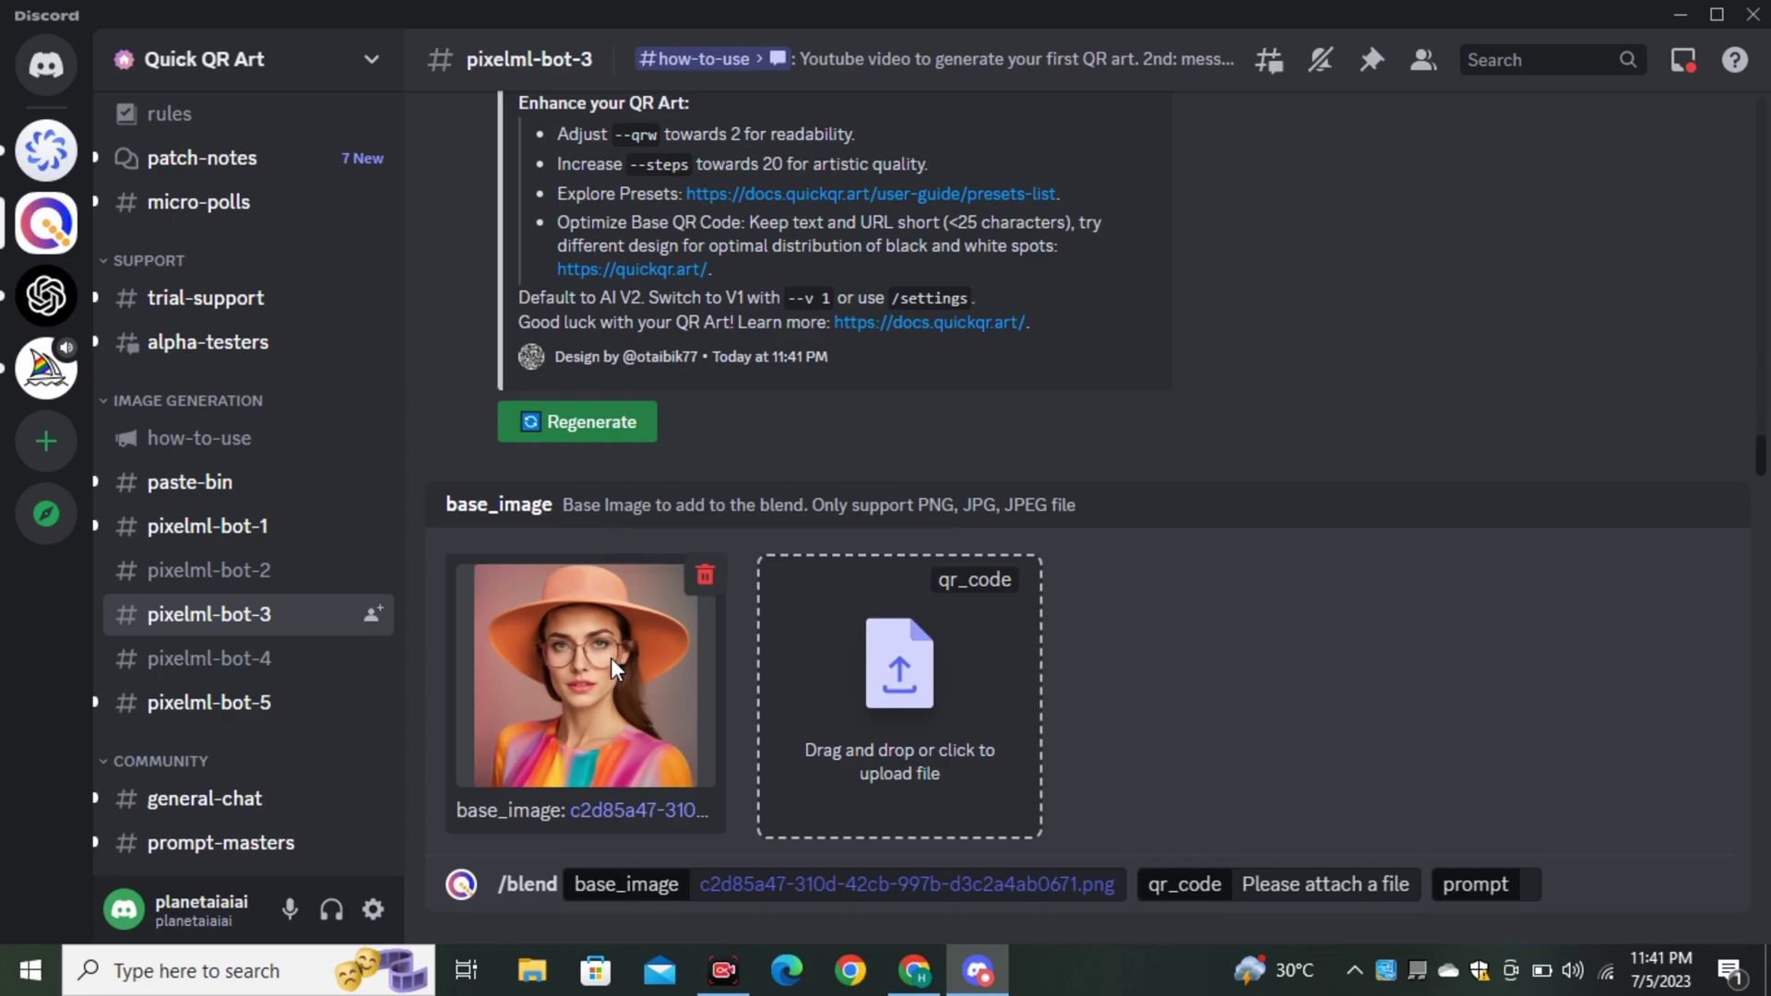
click(870, 718)
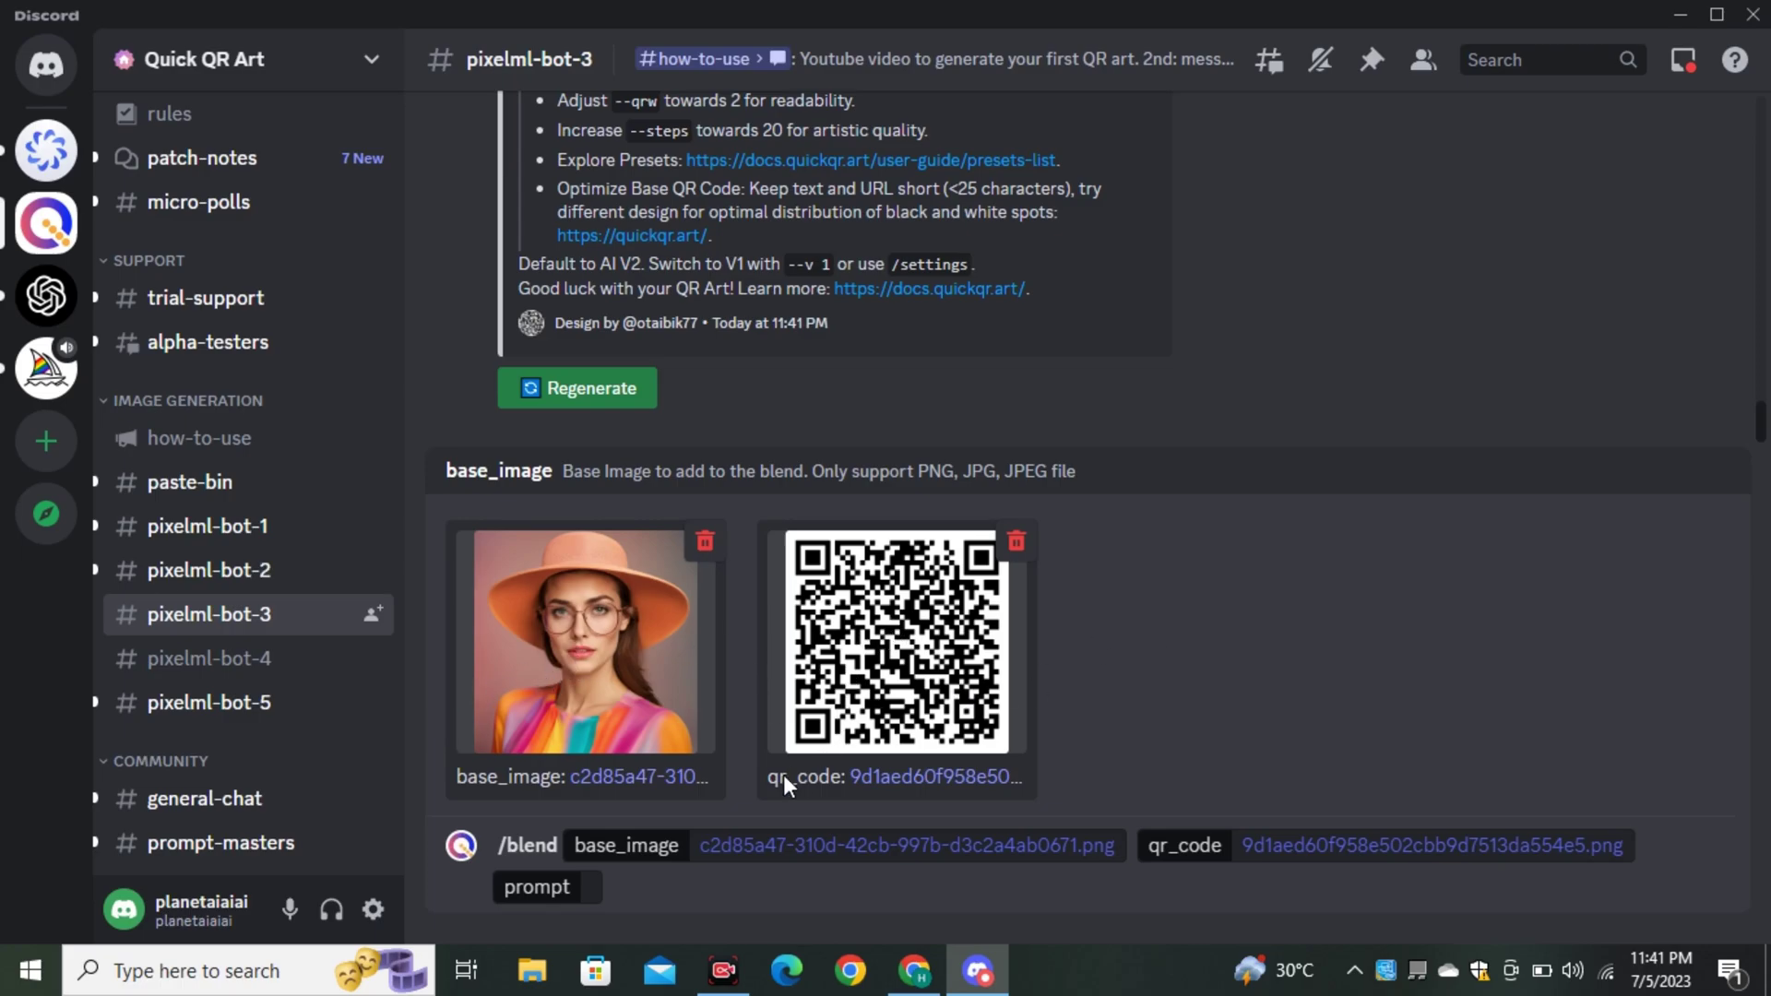
Submit the blend with the prompt "a women wearing glasses and and hat" and view the generated image full size in the browser.
click(595, 887)
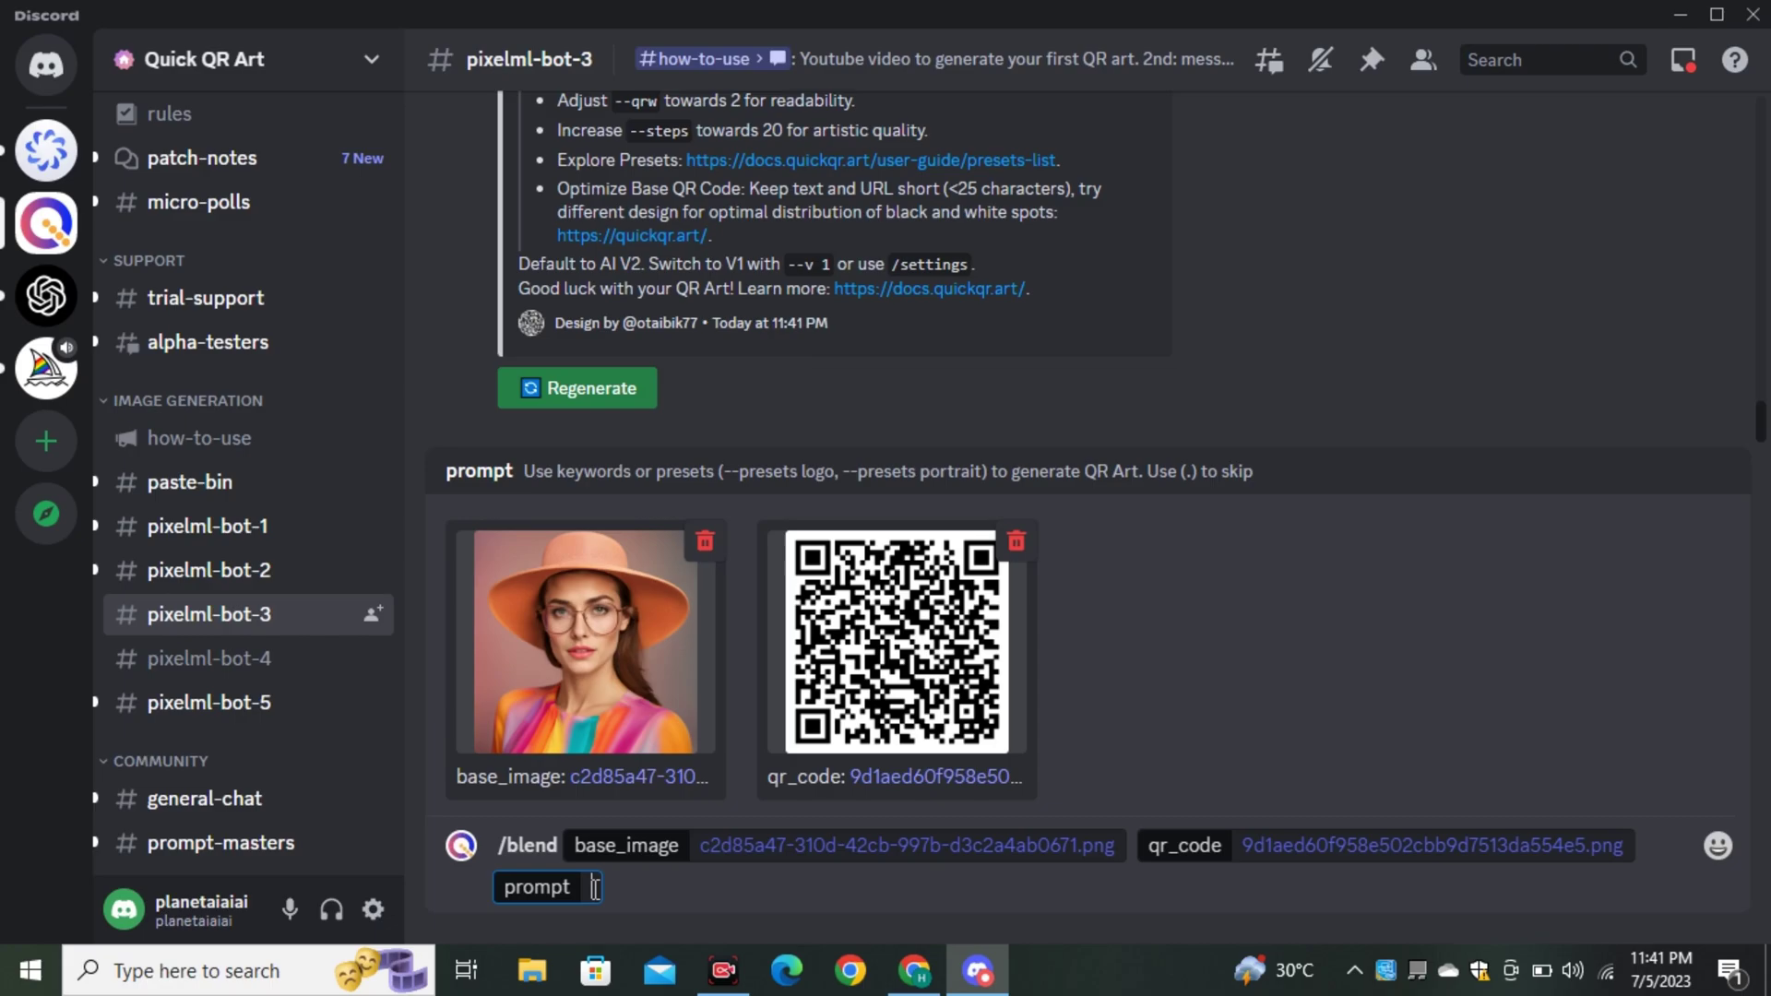
text(a women wearing)
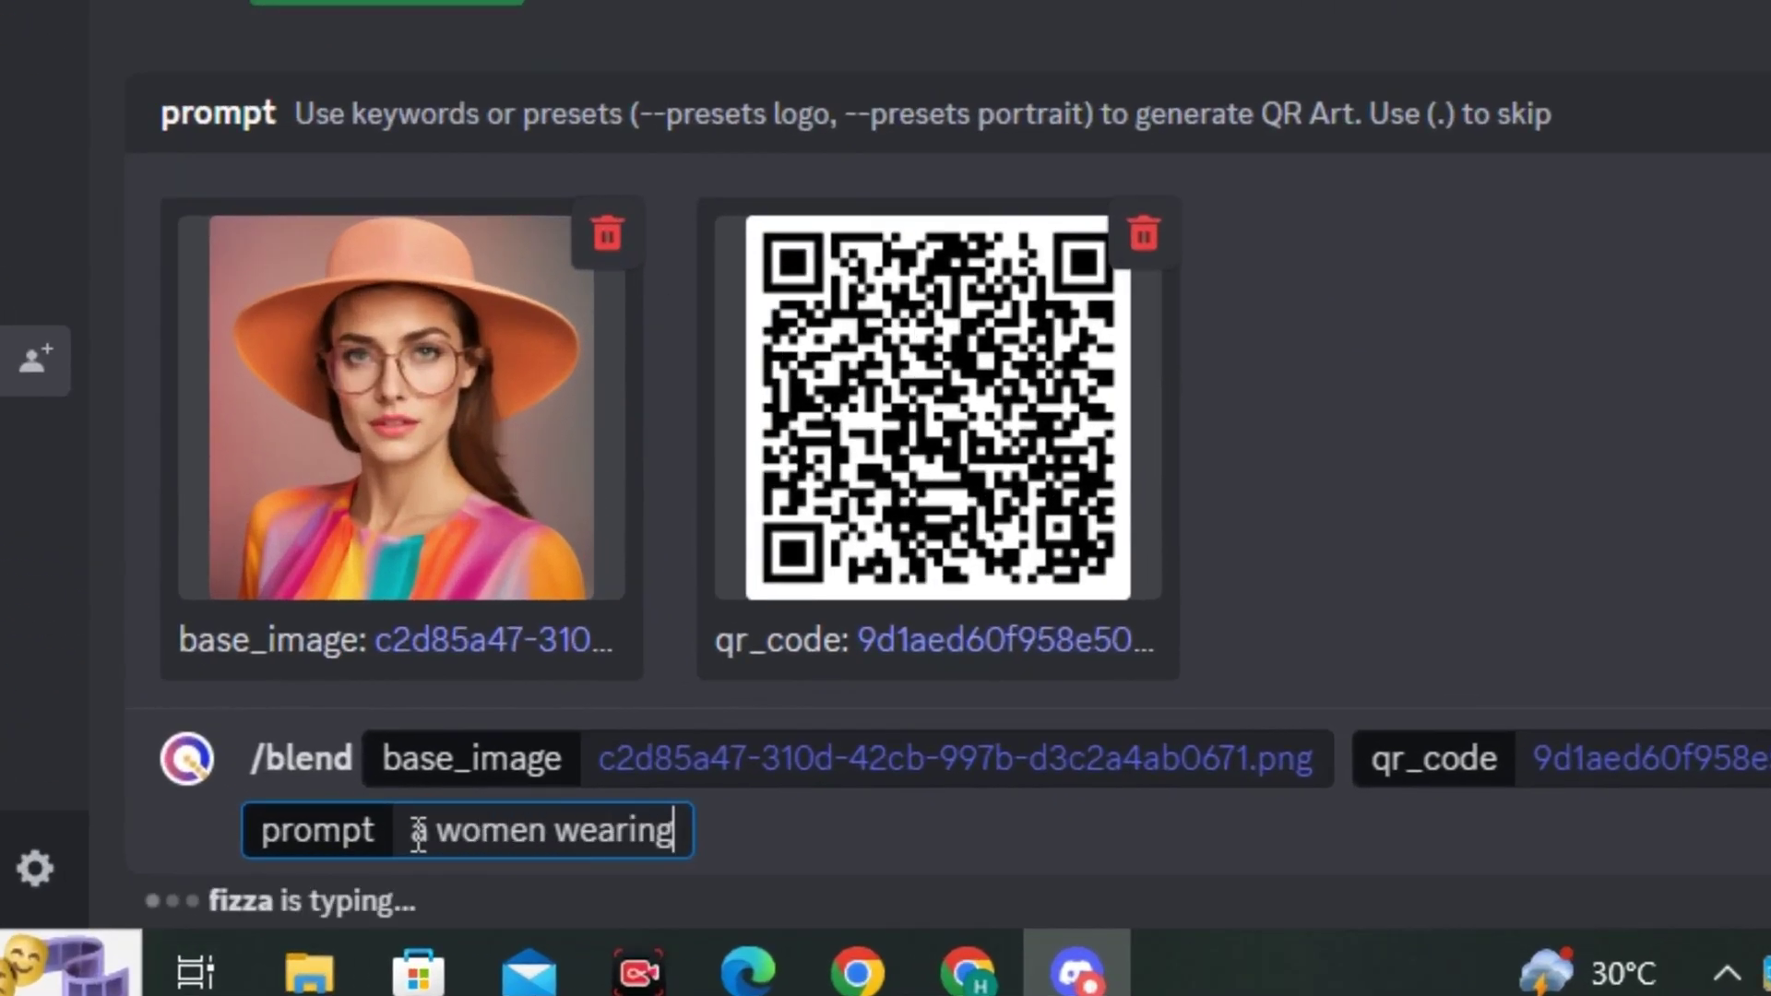
text( glasses and and hat)
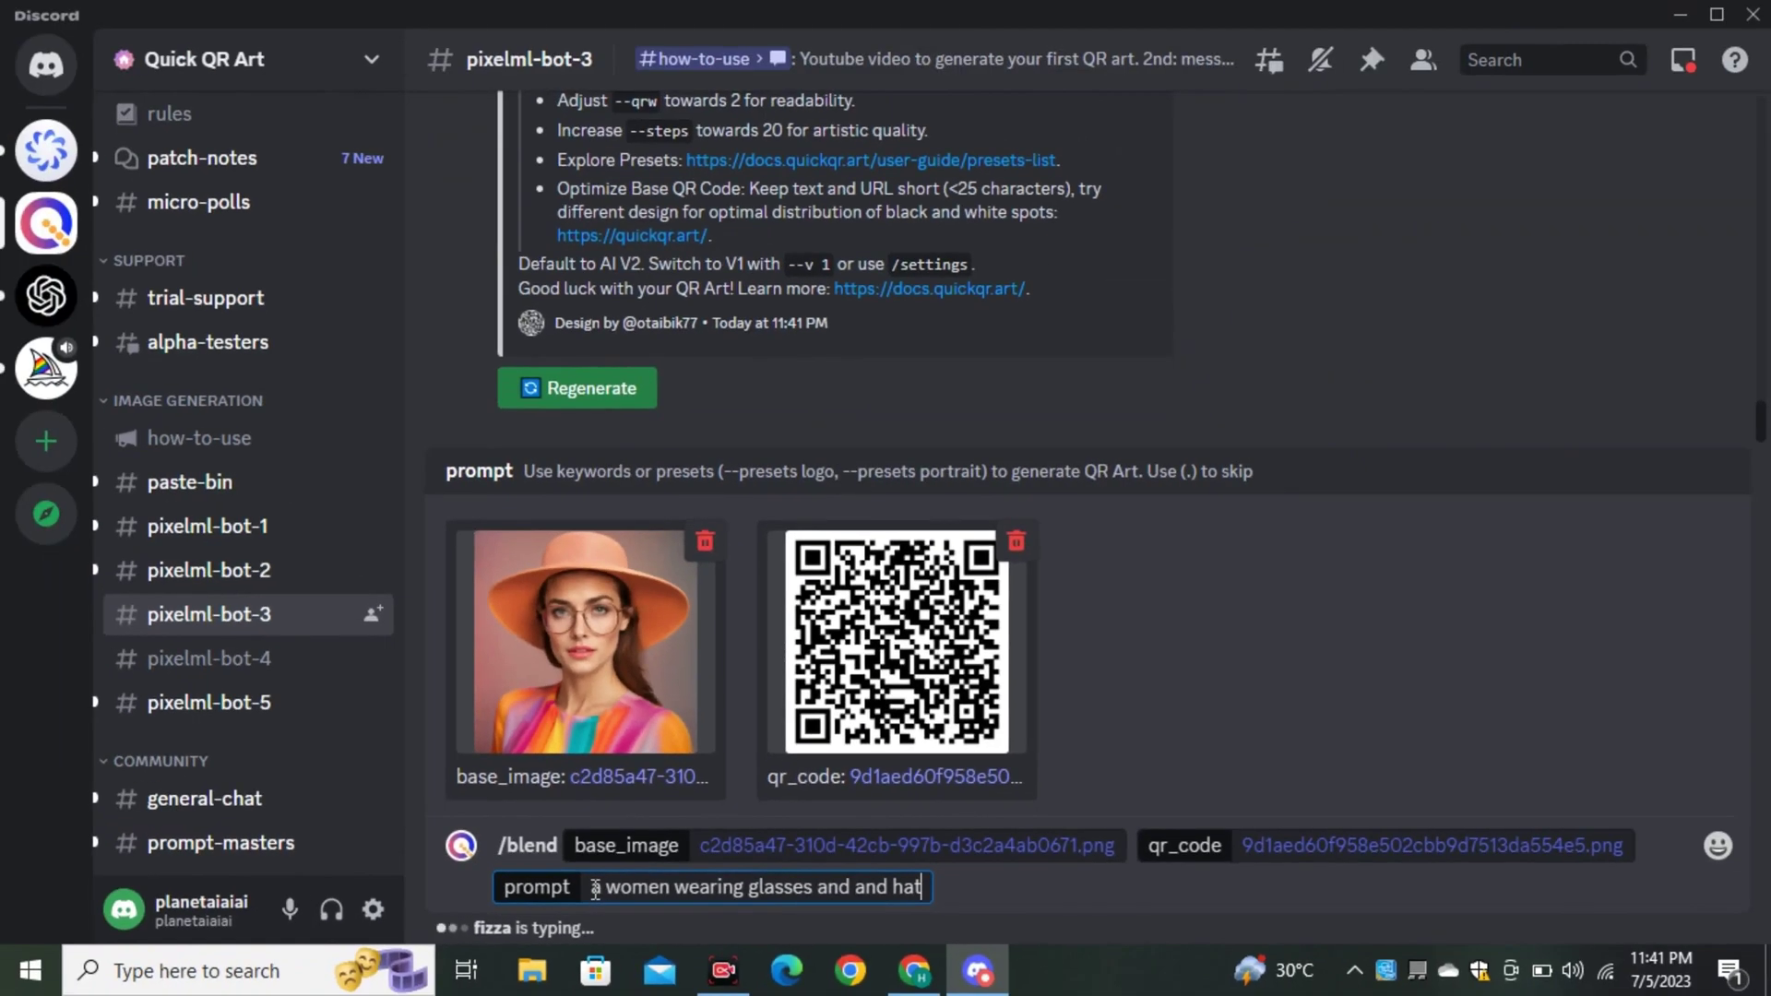
key(Return)
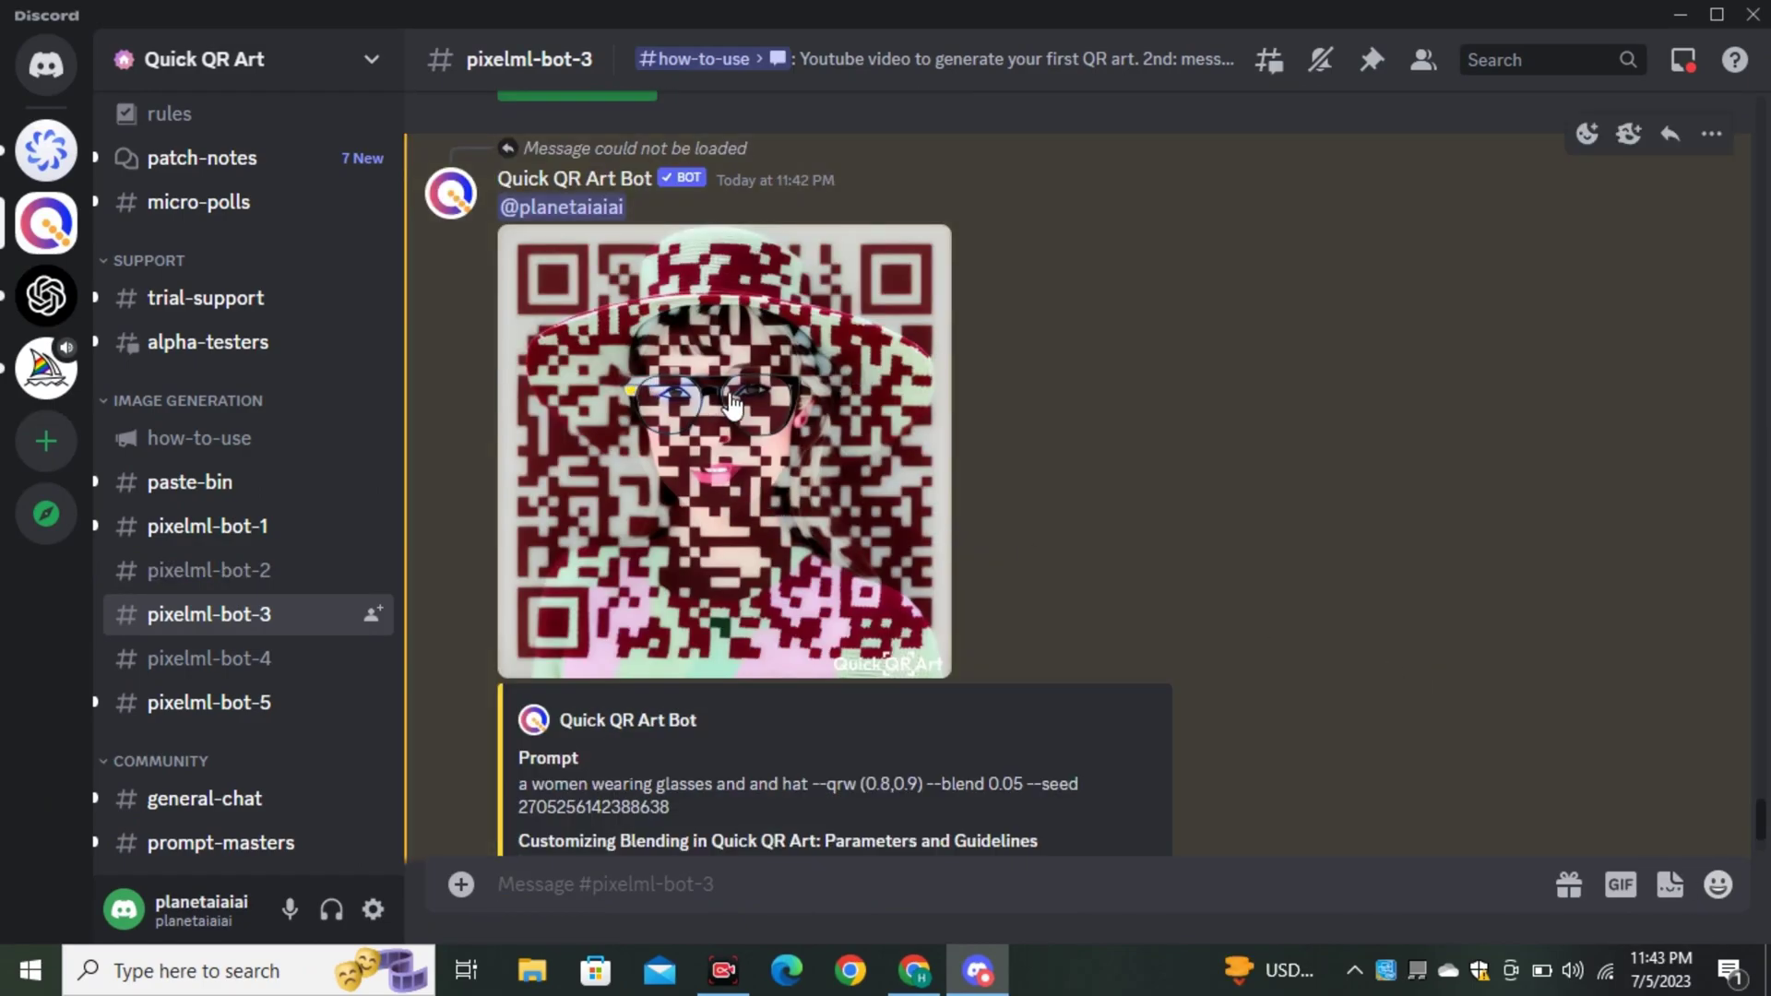
click(721, 496)
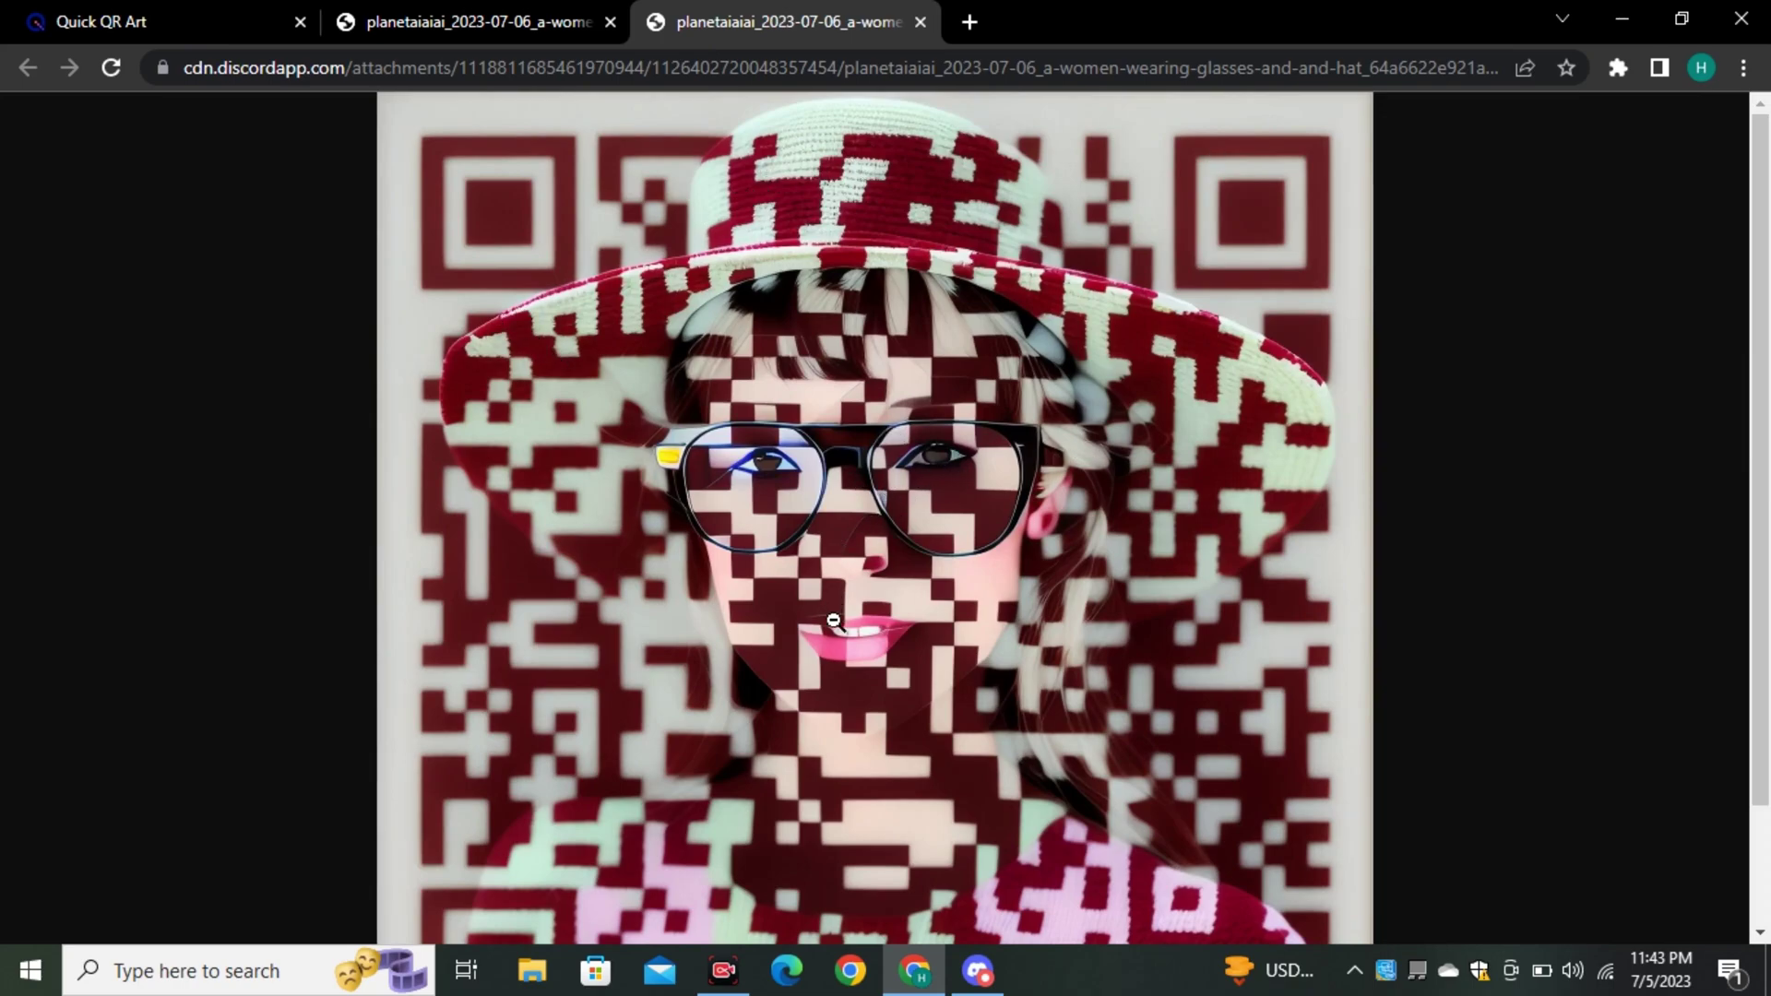
click(821, 659)
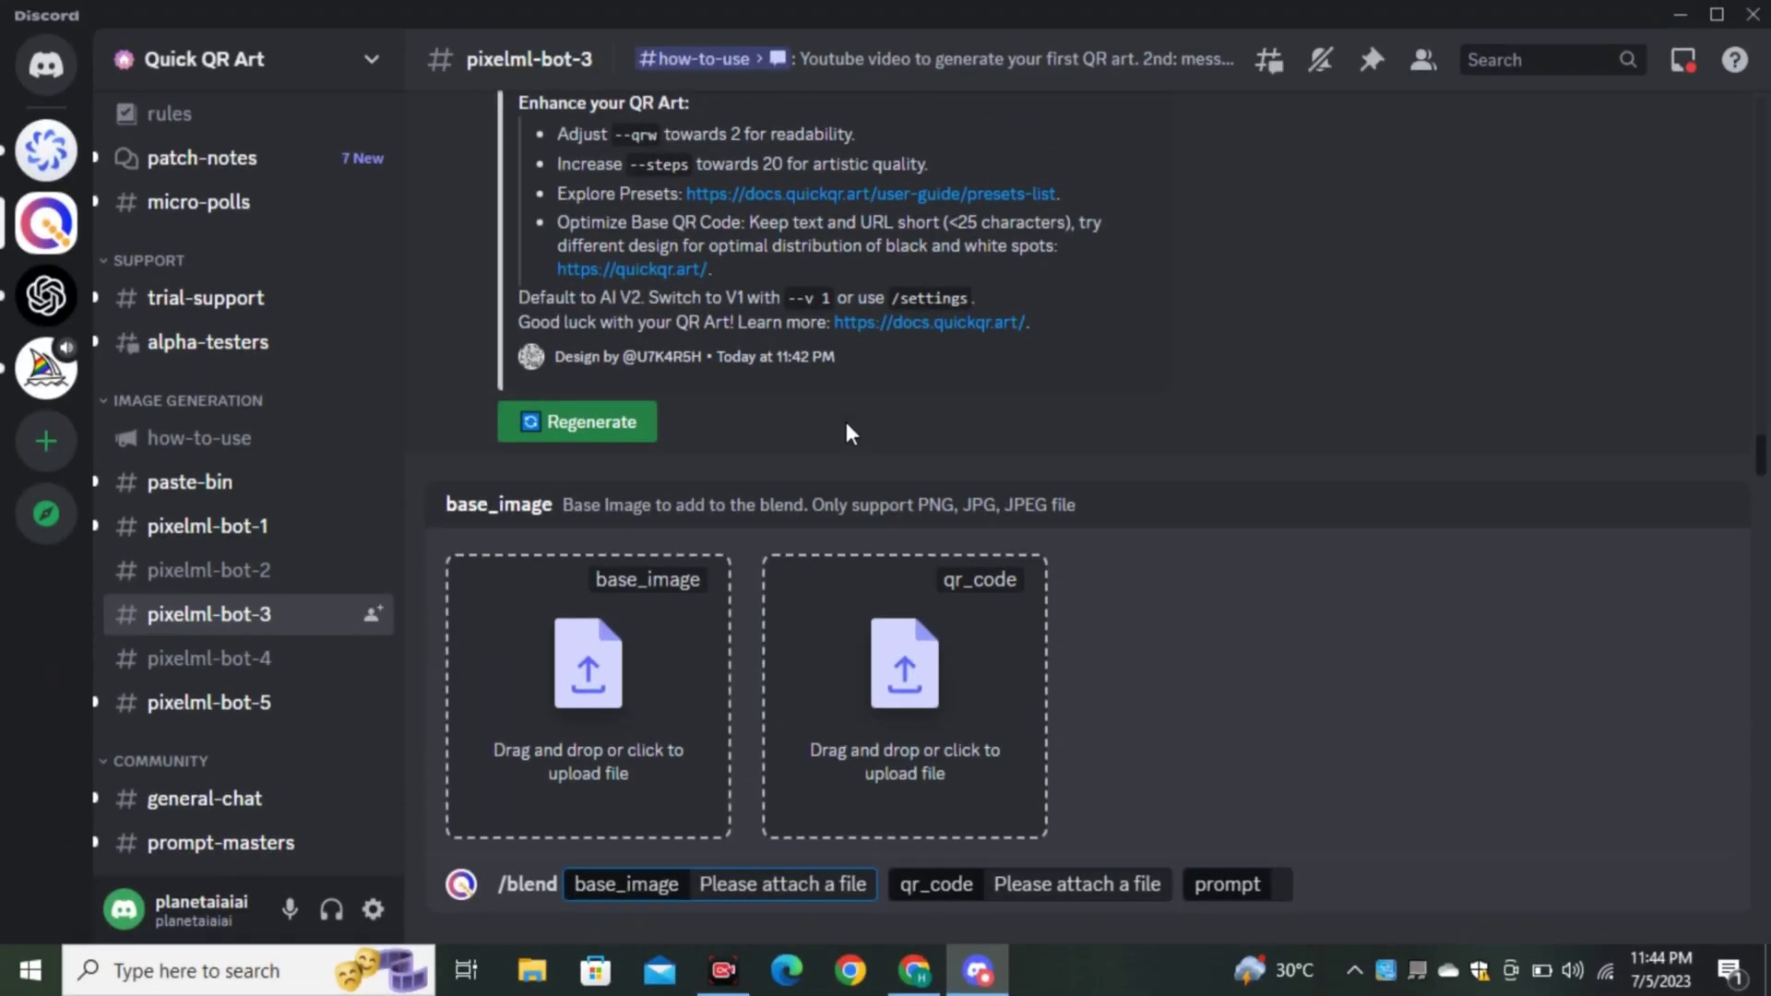
For a new /blend command, attach out.jpg as base_image and the QR code file 9d1aed60f958e502cbb9d7513da554e5 as qr_code.
click(553, 758)
scroll(463, 356, down, 5)
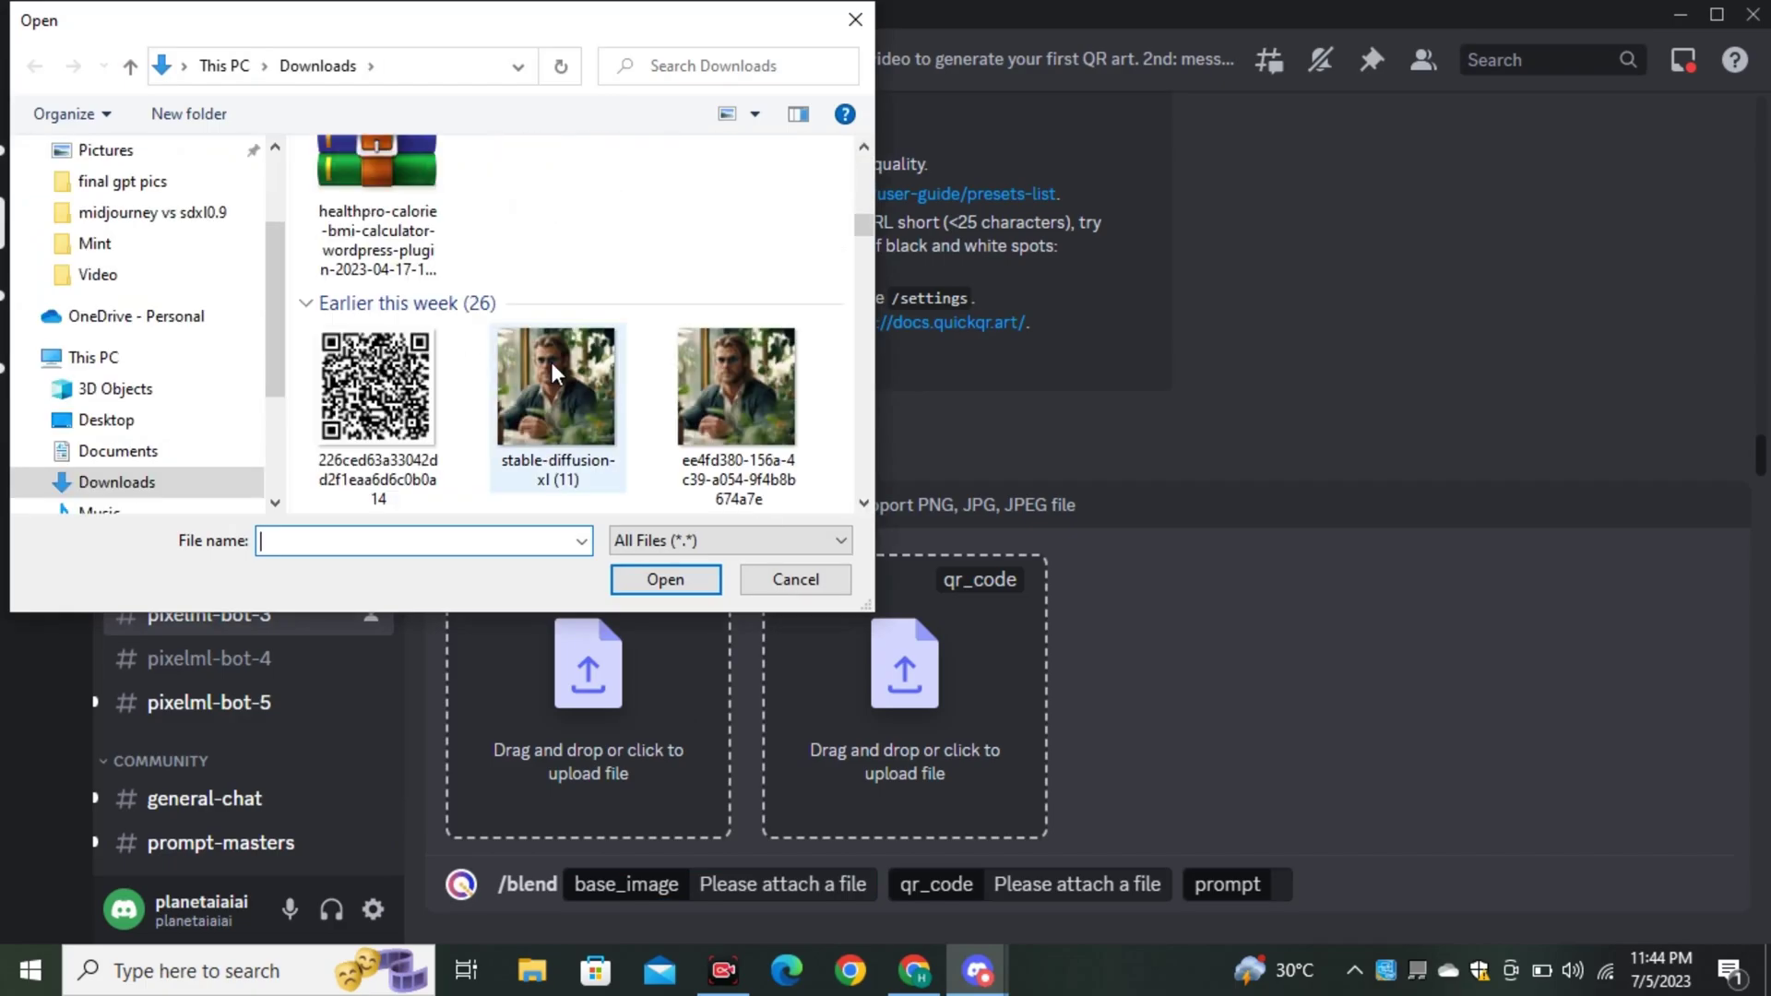
double_click(544, 415)
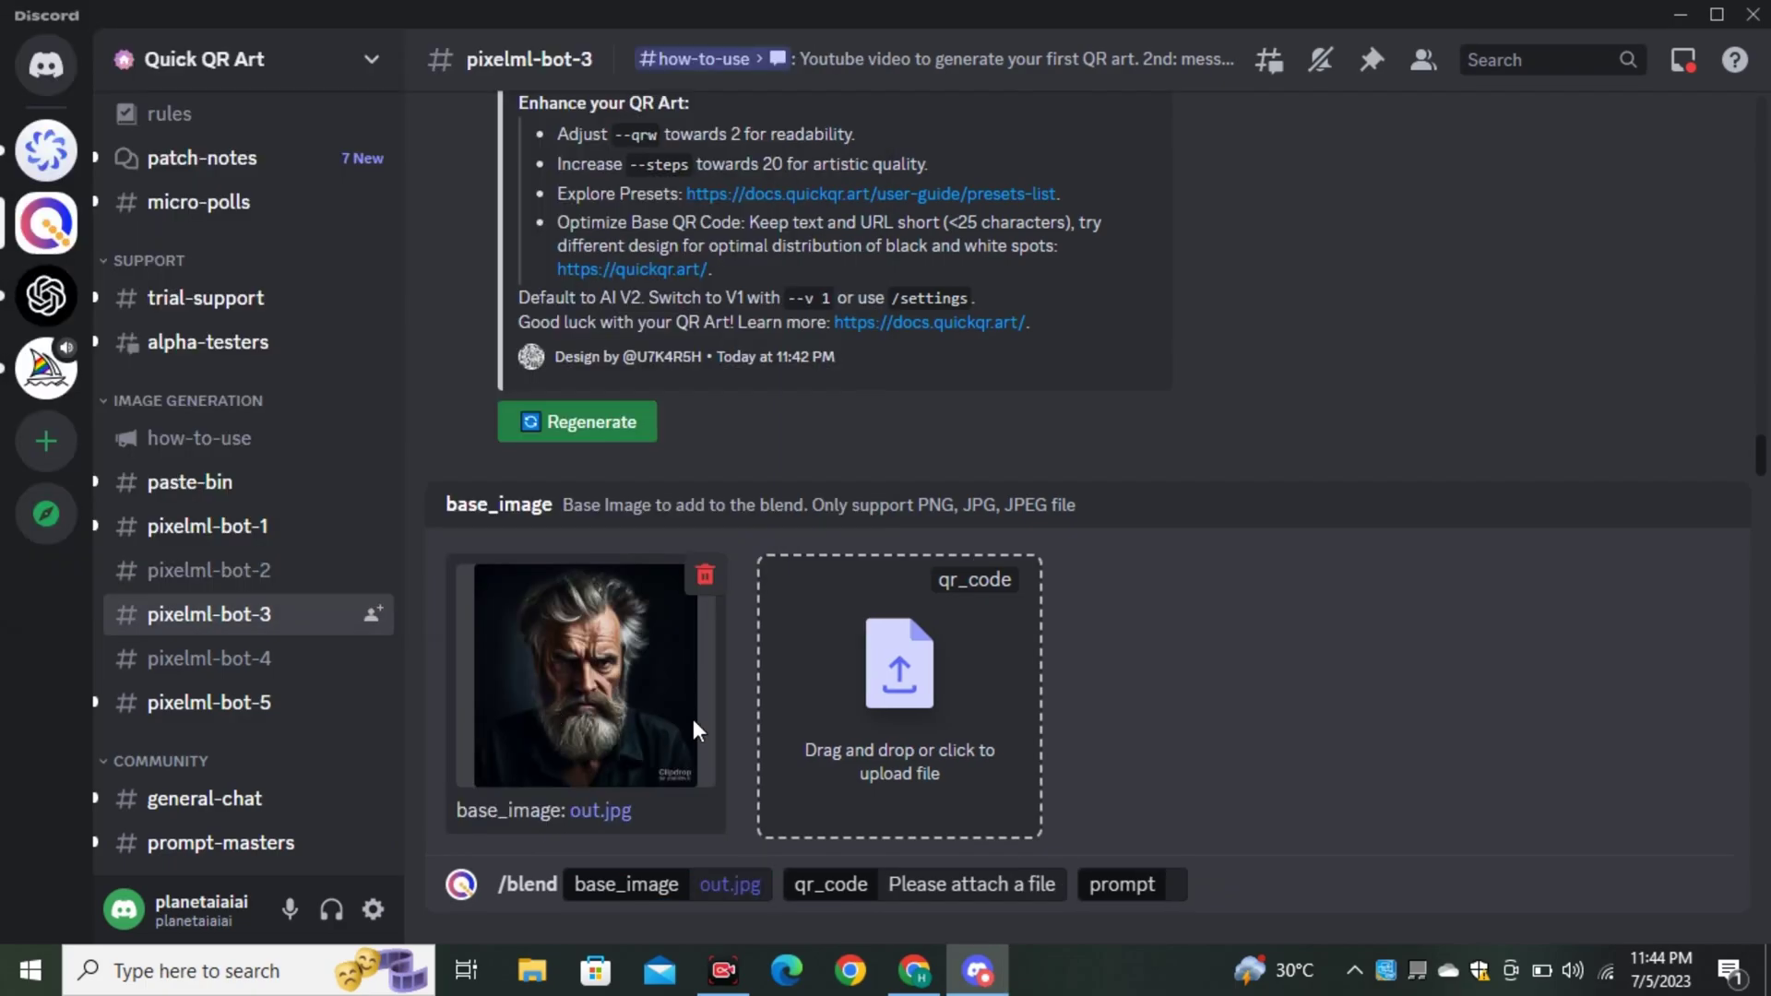
click(891, 698)
scroll(594, 371, down, 5)
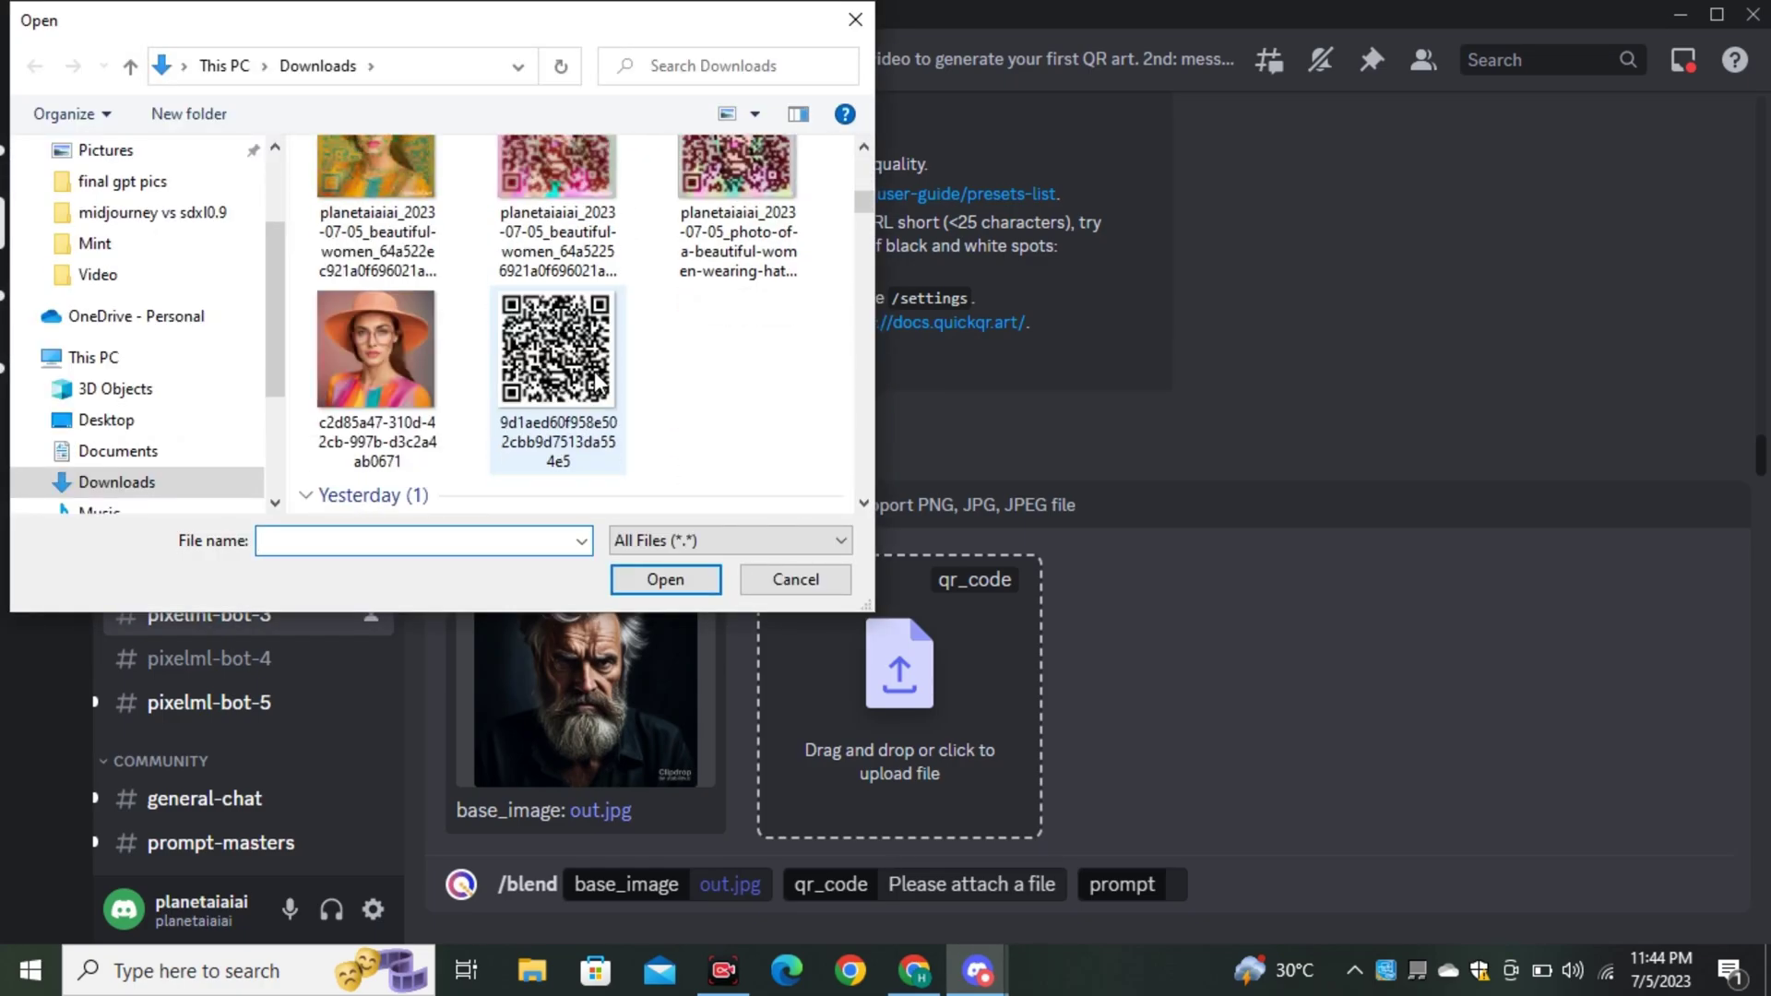
click(598, 382)
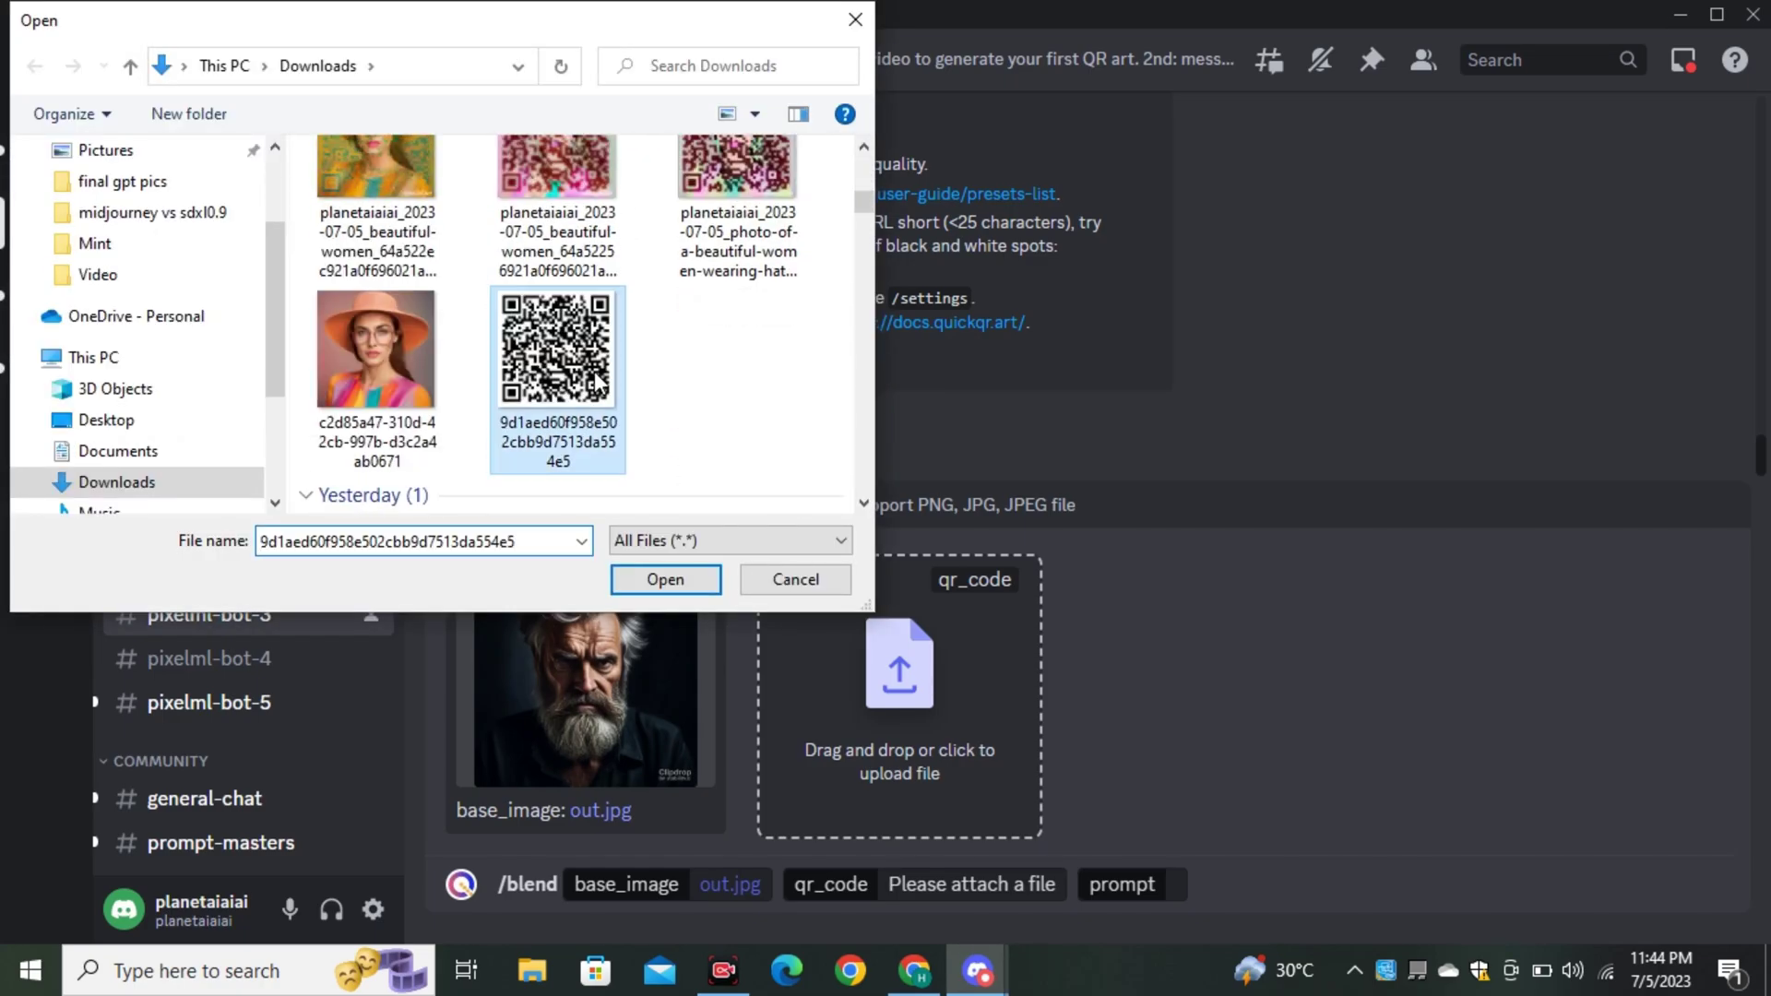
click(696, 593)
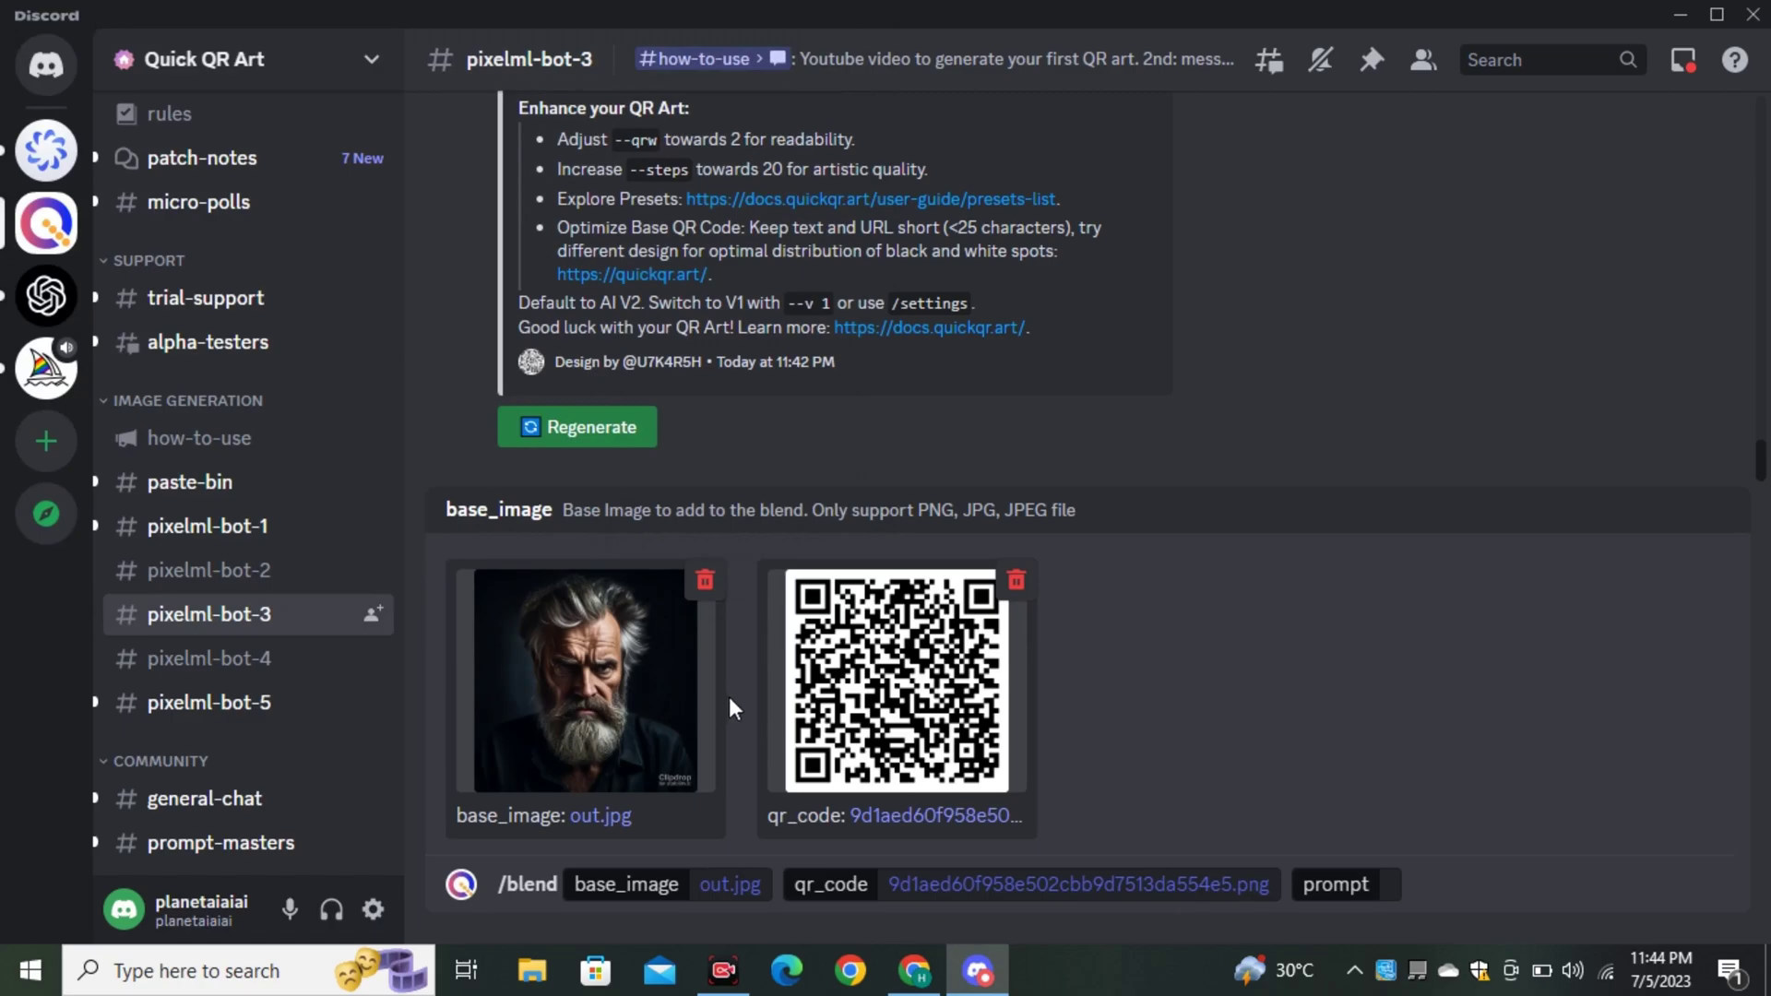
Submit the blend with the prompt "a serious brooding old man" and view the generated image.
click(1399, 886)
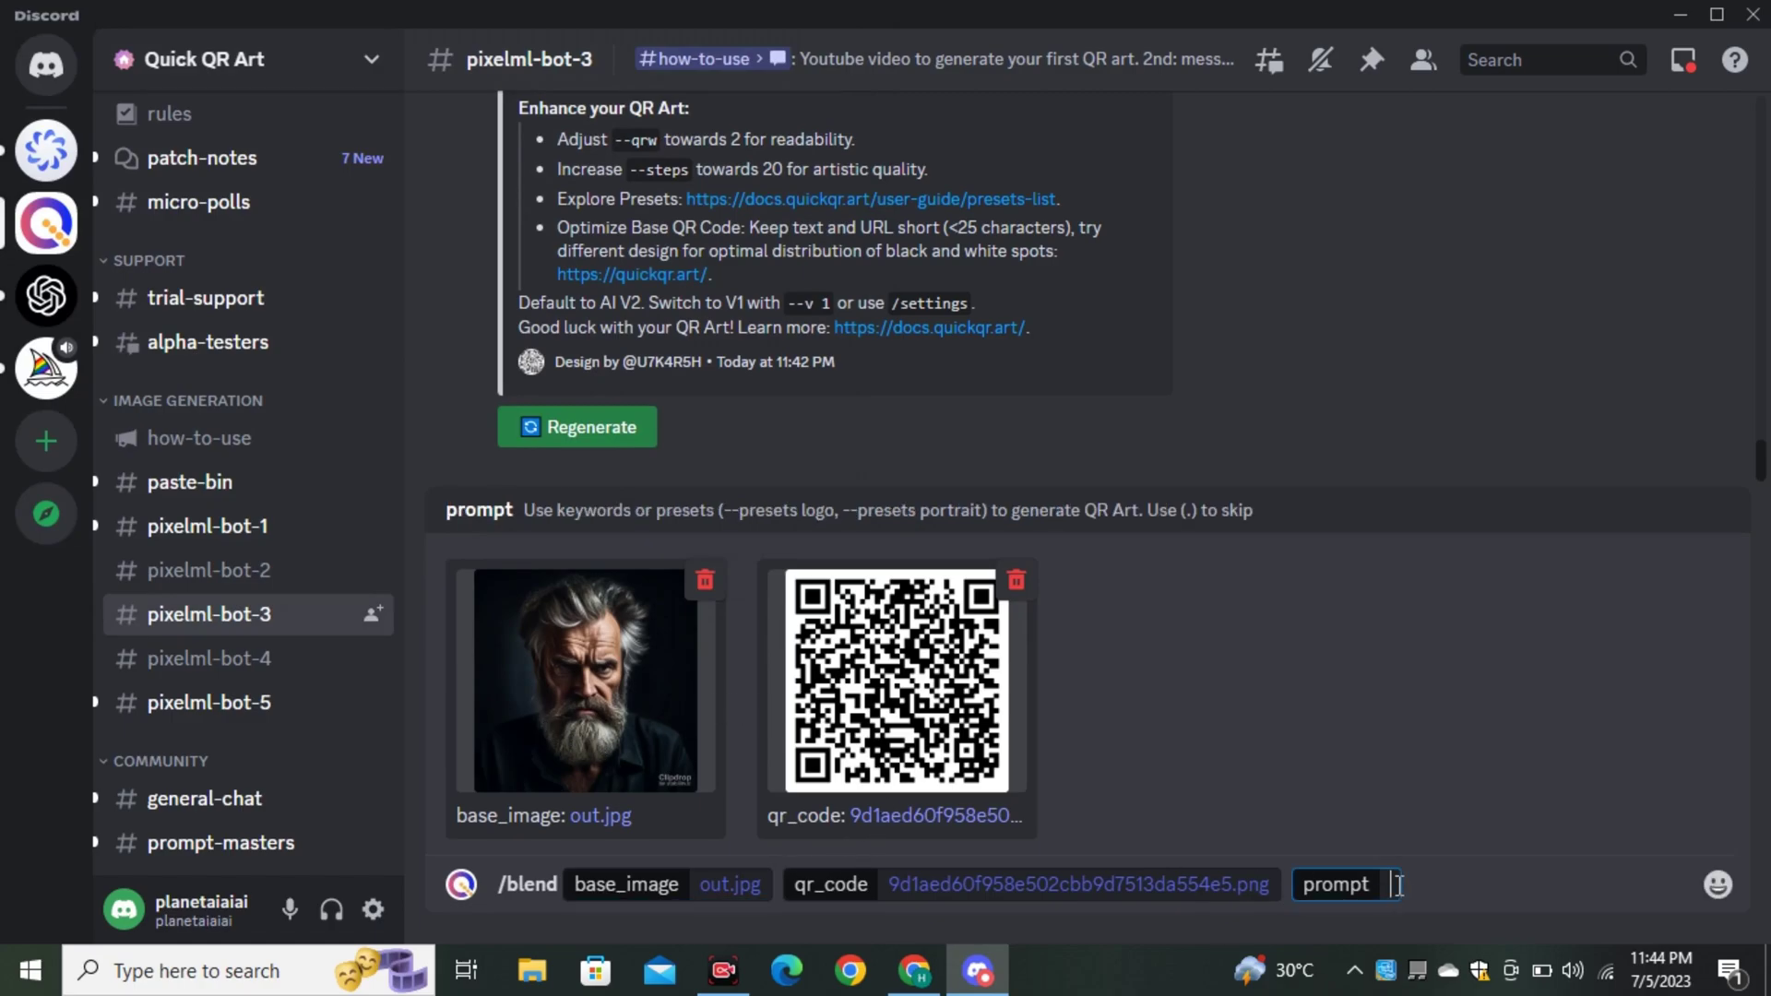
text(a serious broo)
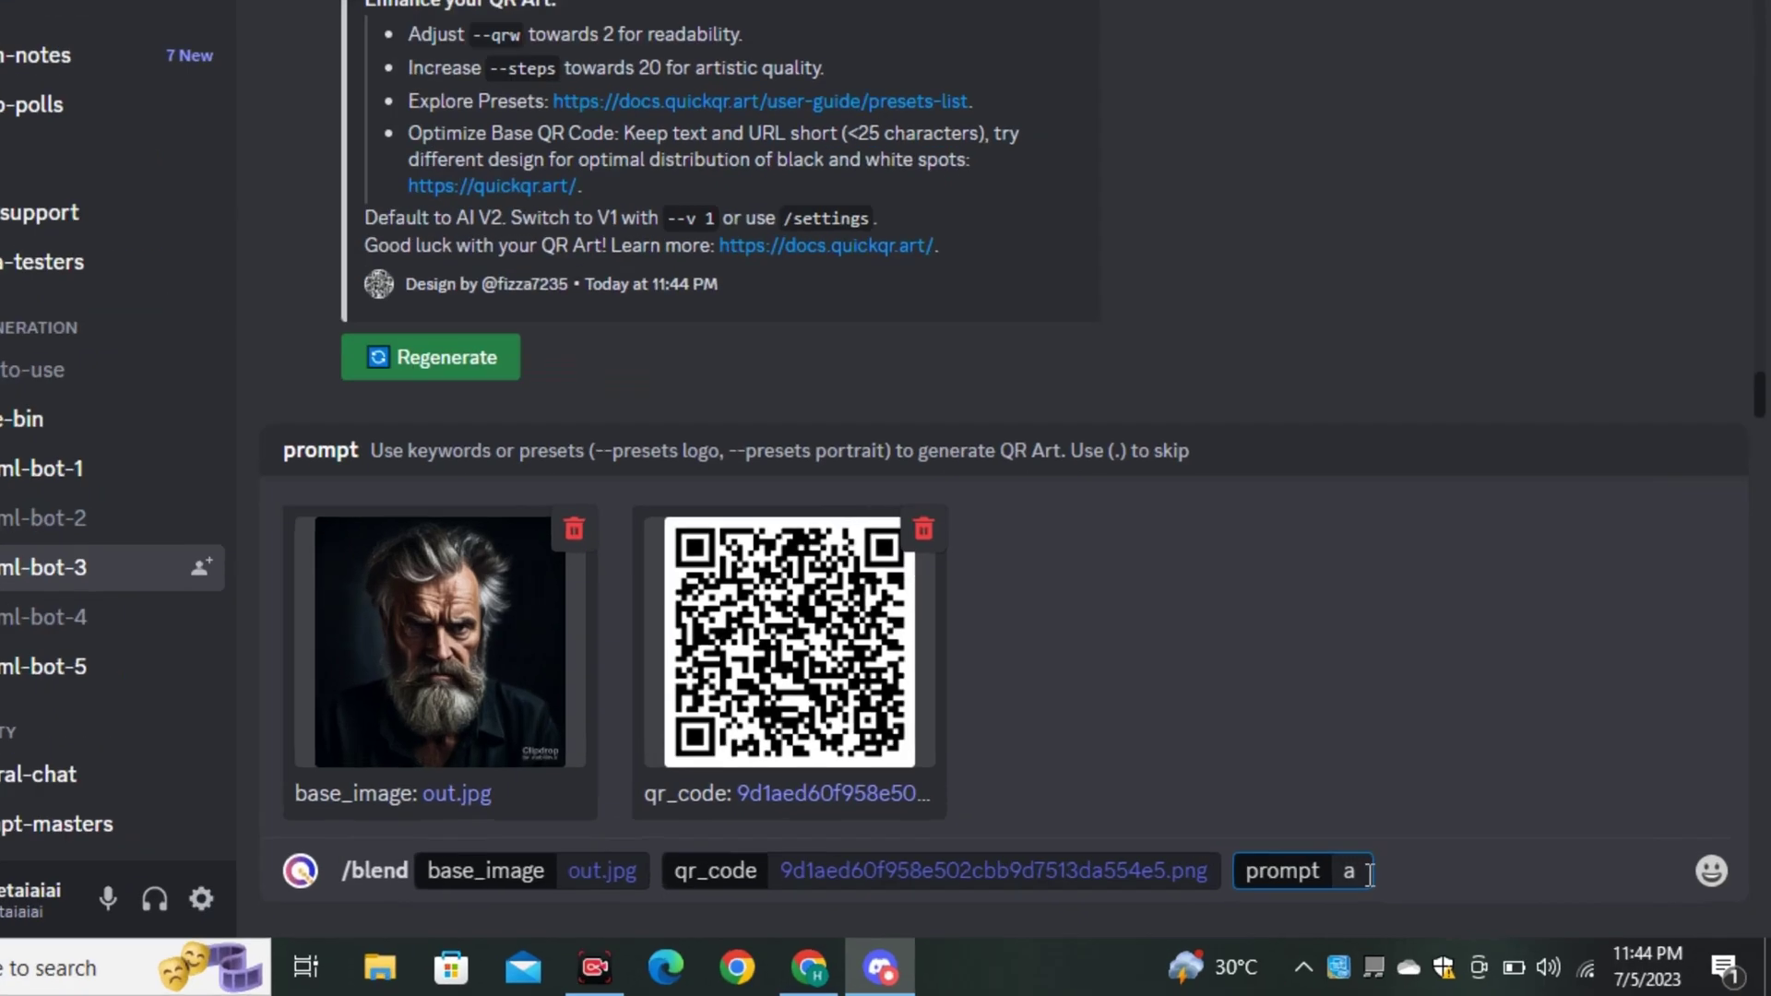
text(ding old man)
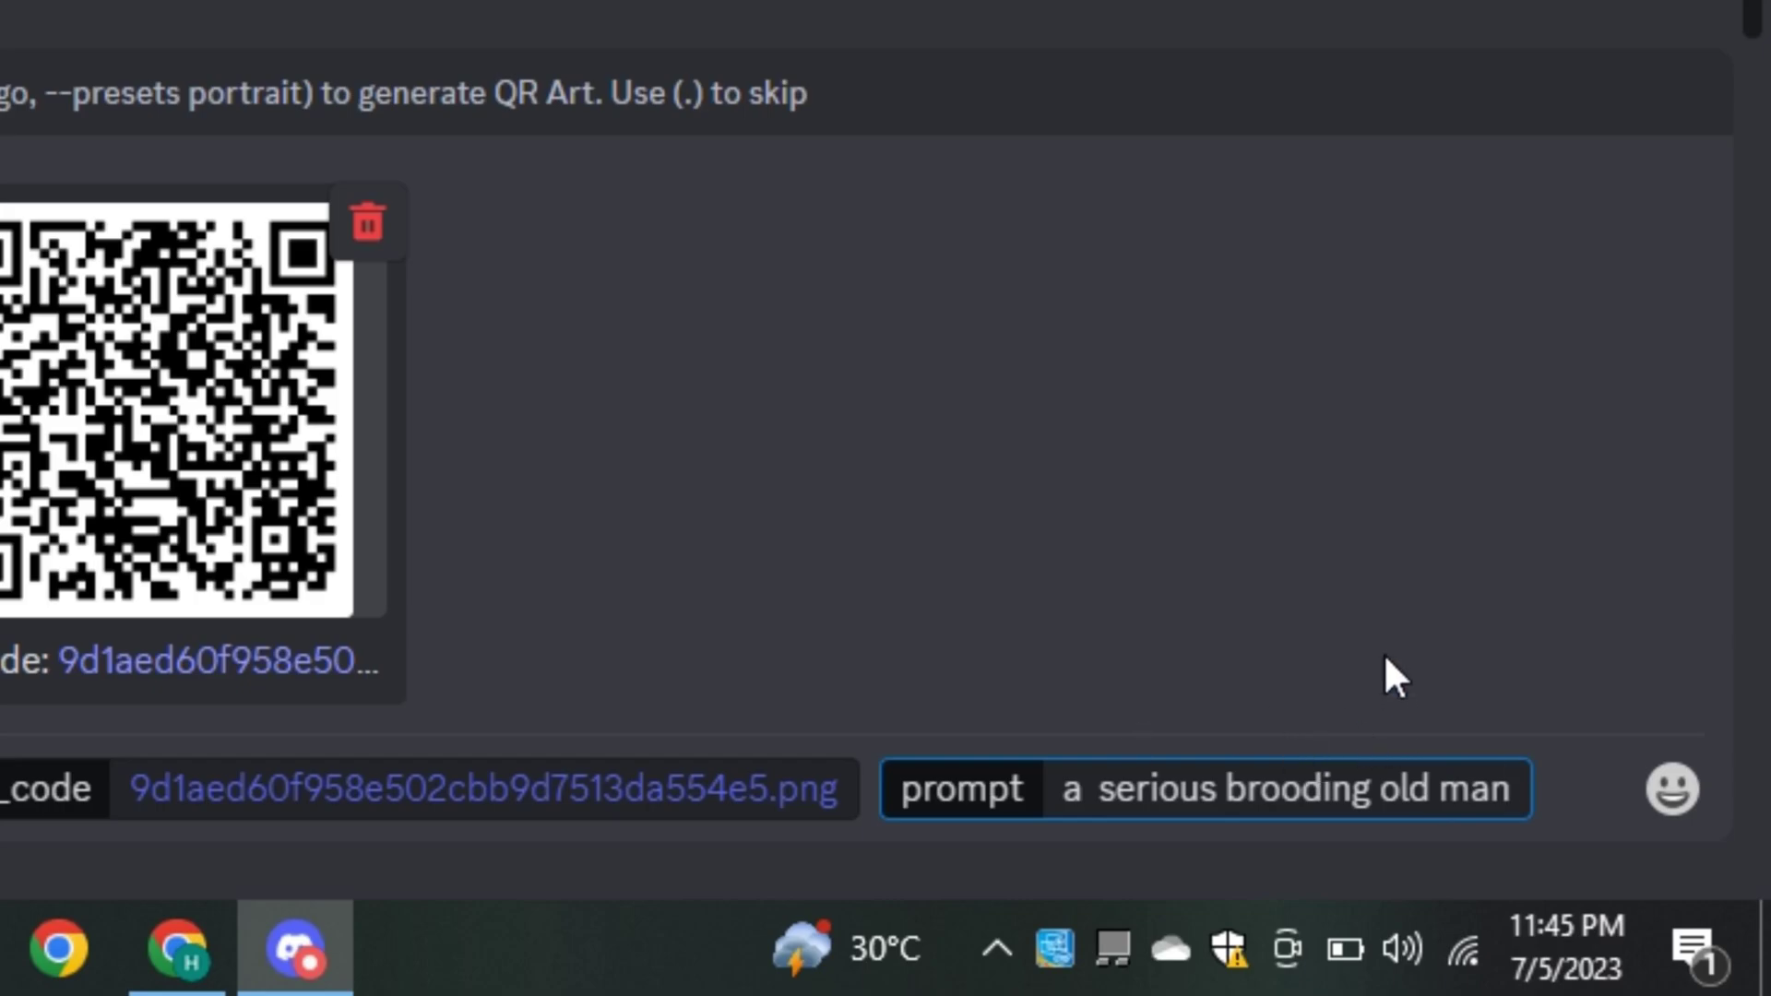
key(Return)
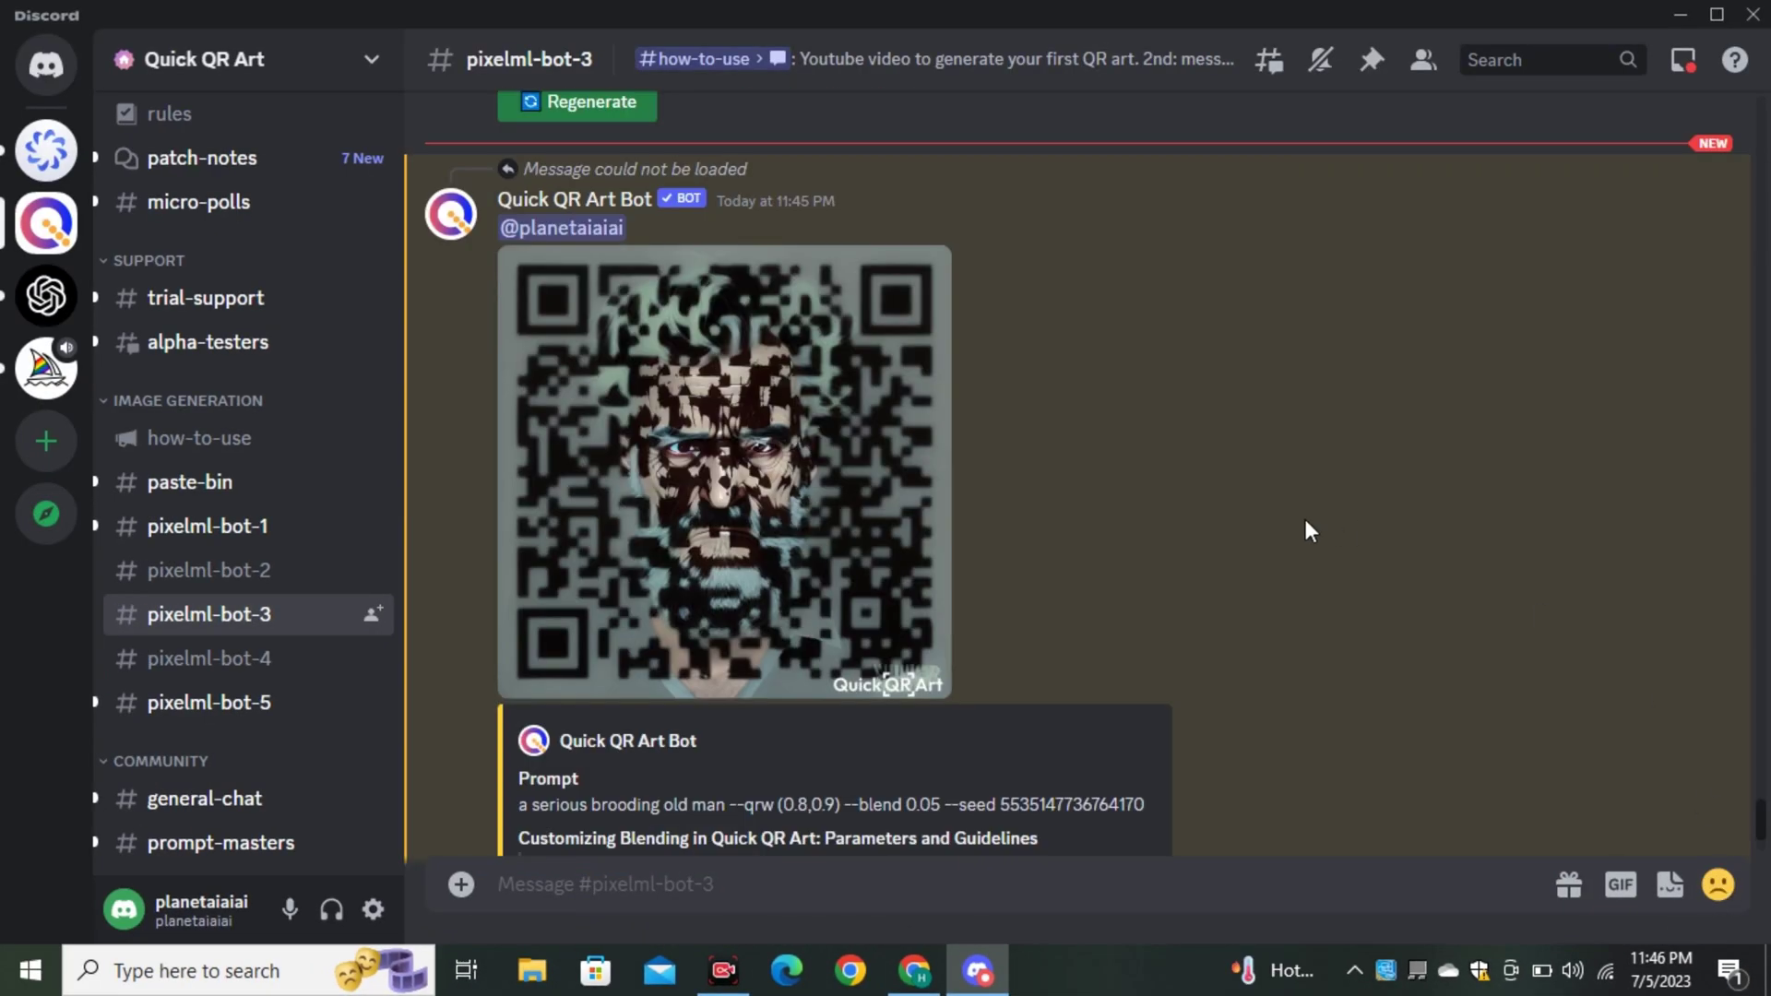
scroll(932, 396, down, 3)
click(847, 483)
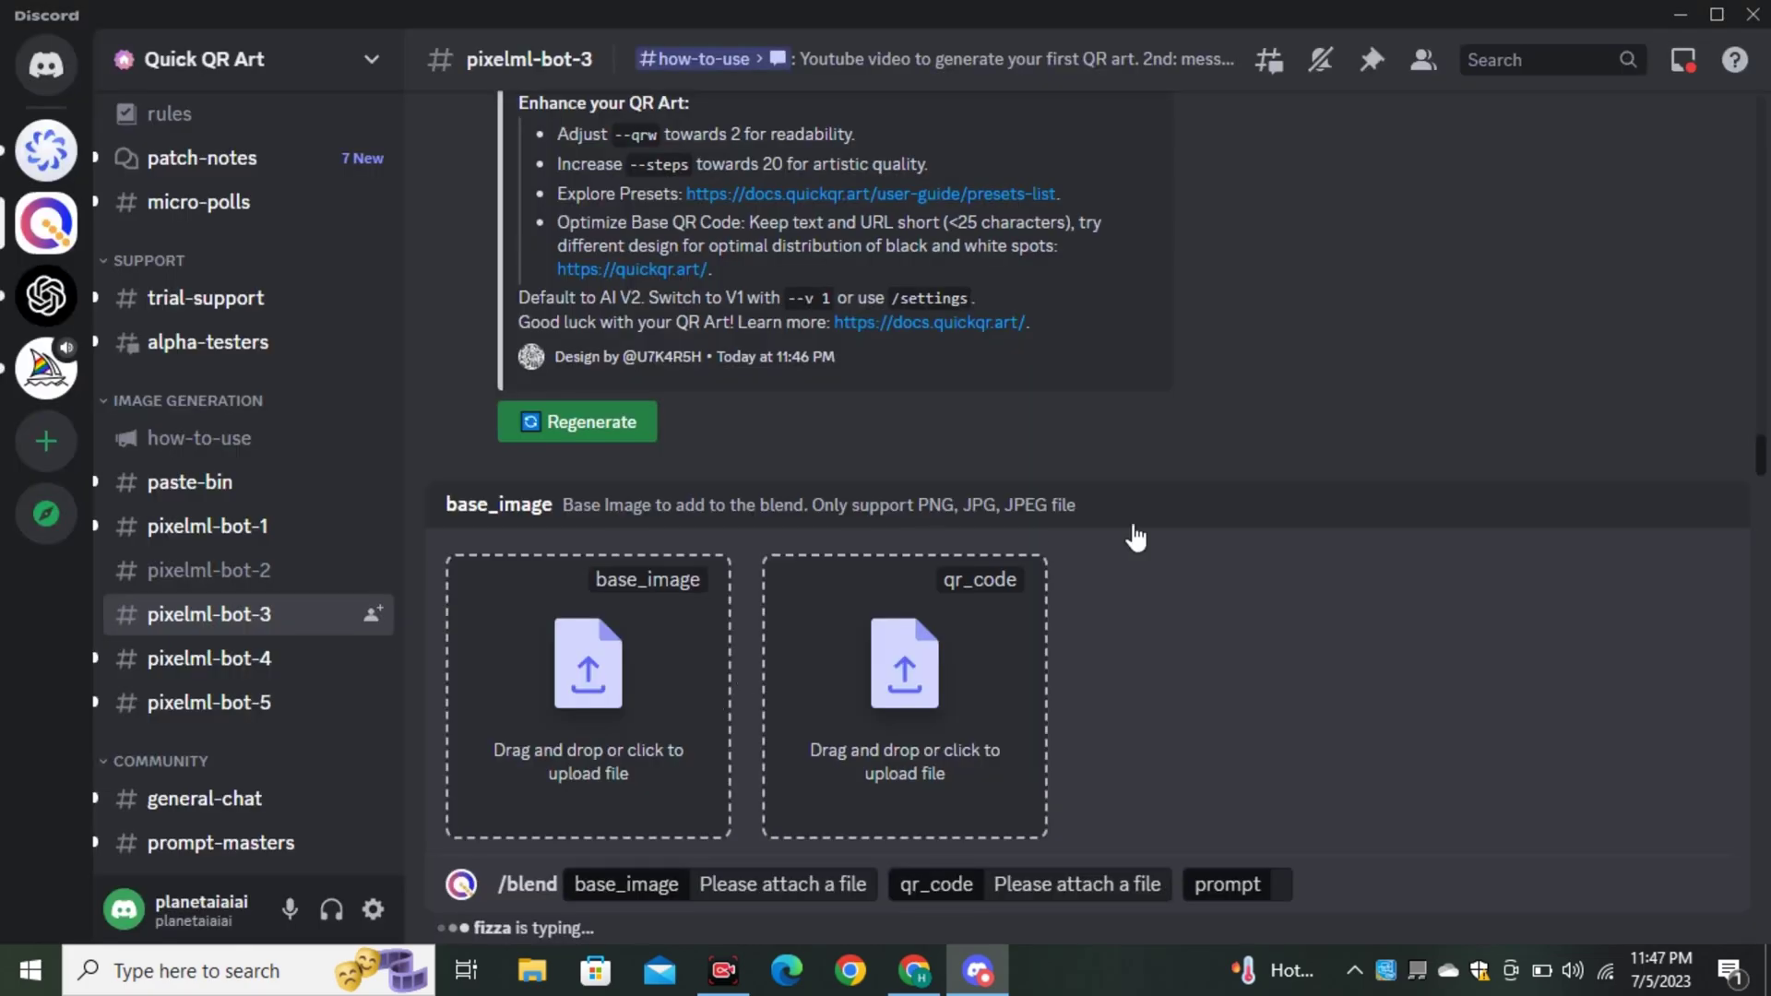
Attach the files in swapped roles: 9d1aed60f958e502cbb9d7513da554e5 as base_image and the portrait c2d85a47-310d-42cb-997b-d3c2a4ab0671 as qr_code.
click(588, 691)
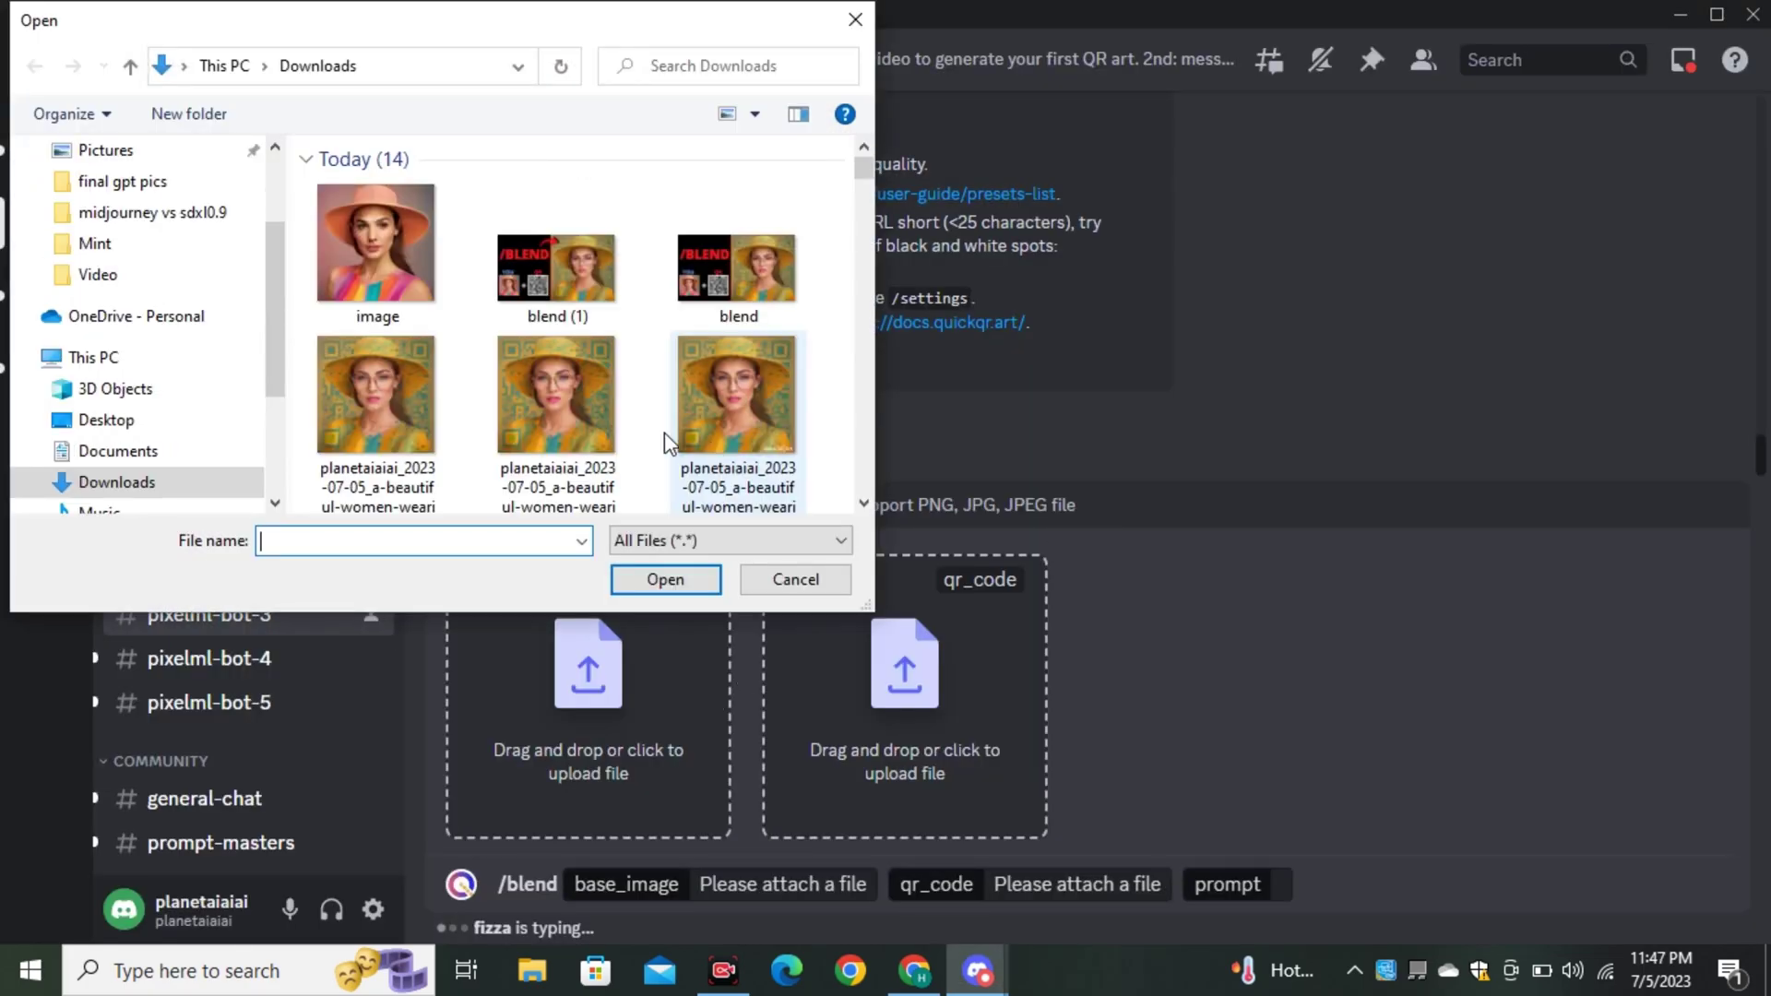
scroll(590, 424, down, 3)
scroll(590, 425, down, 5)
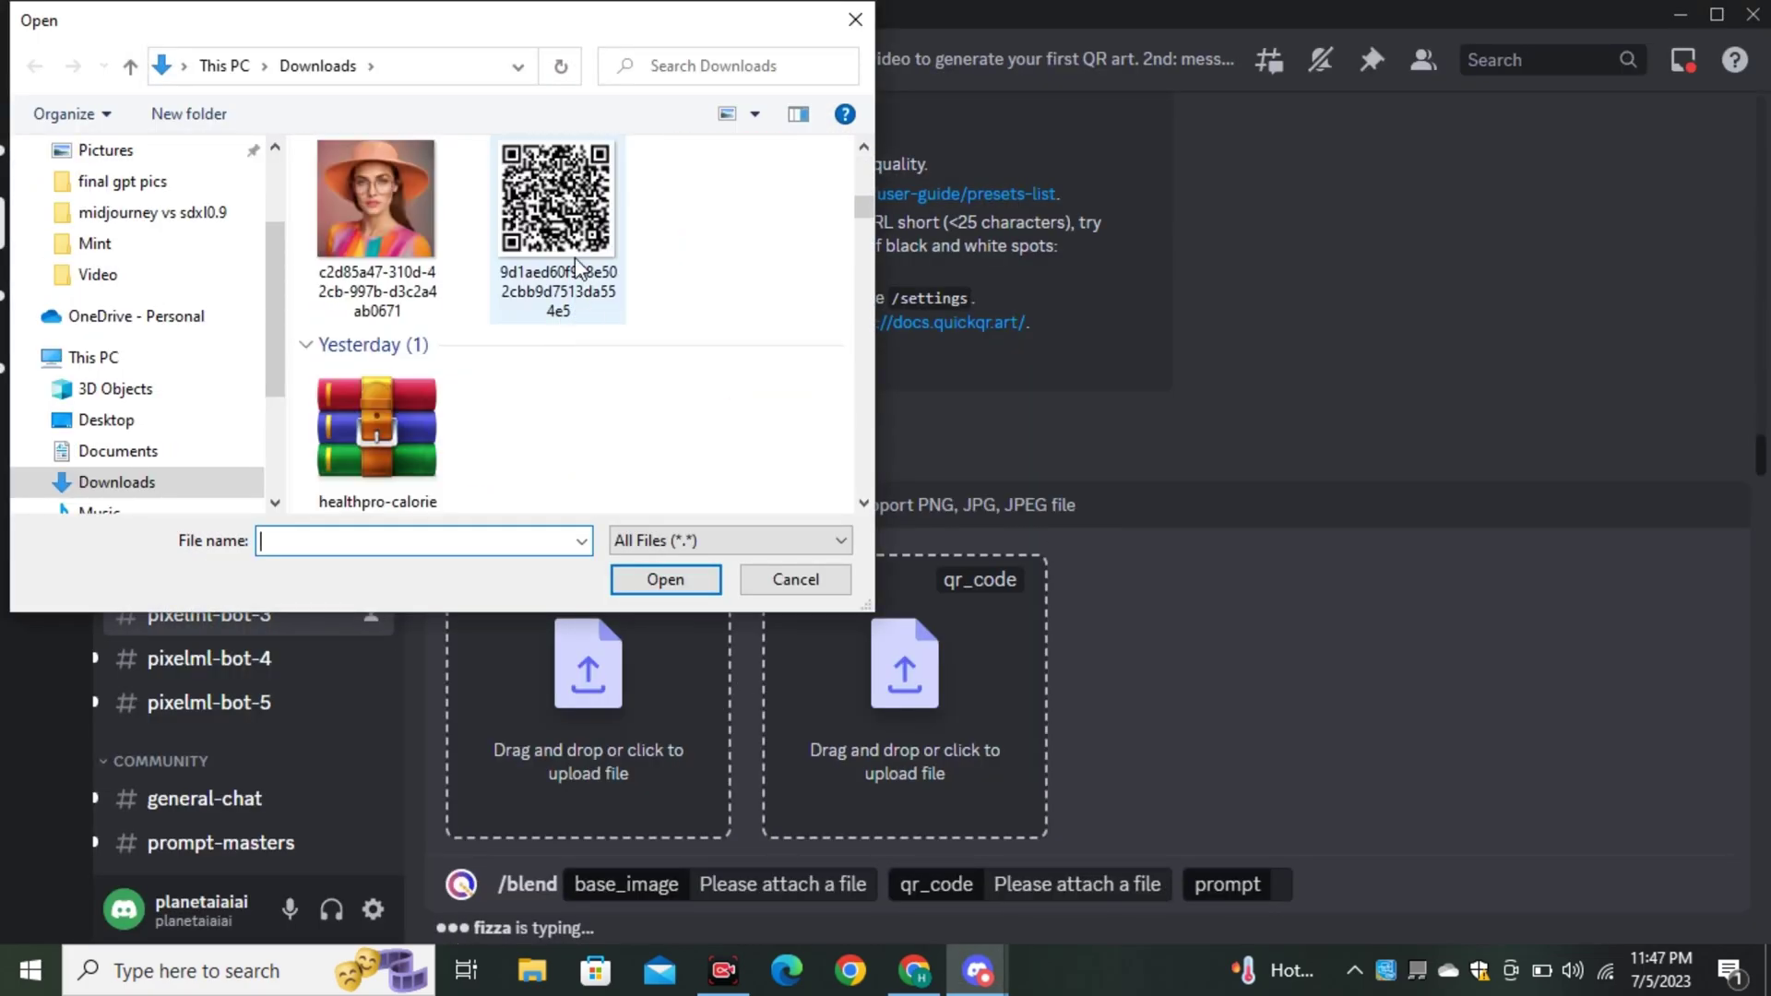
click(575, 262)
click(694, 568)
click(908, 628)
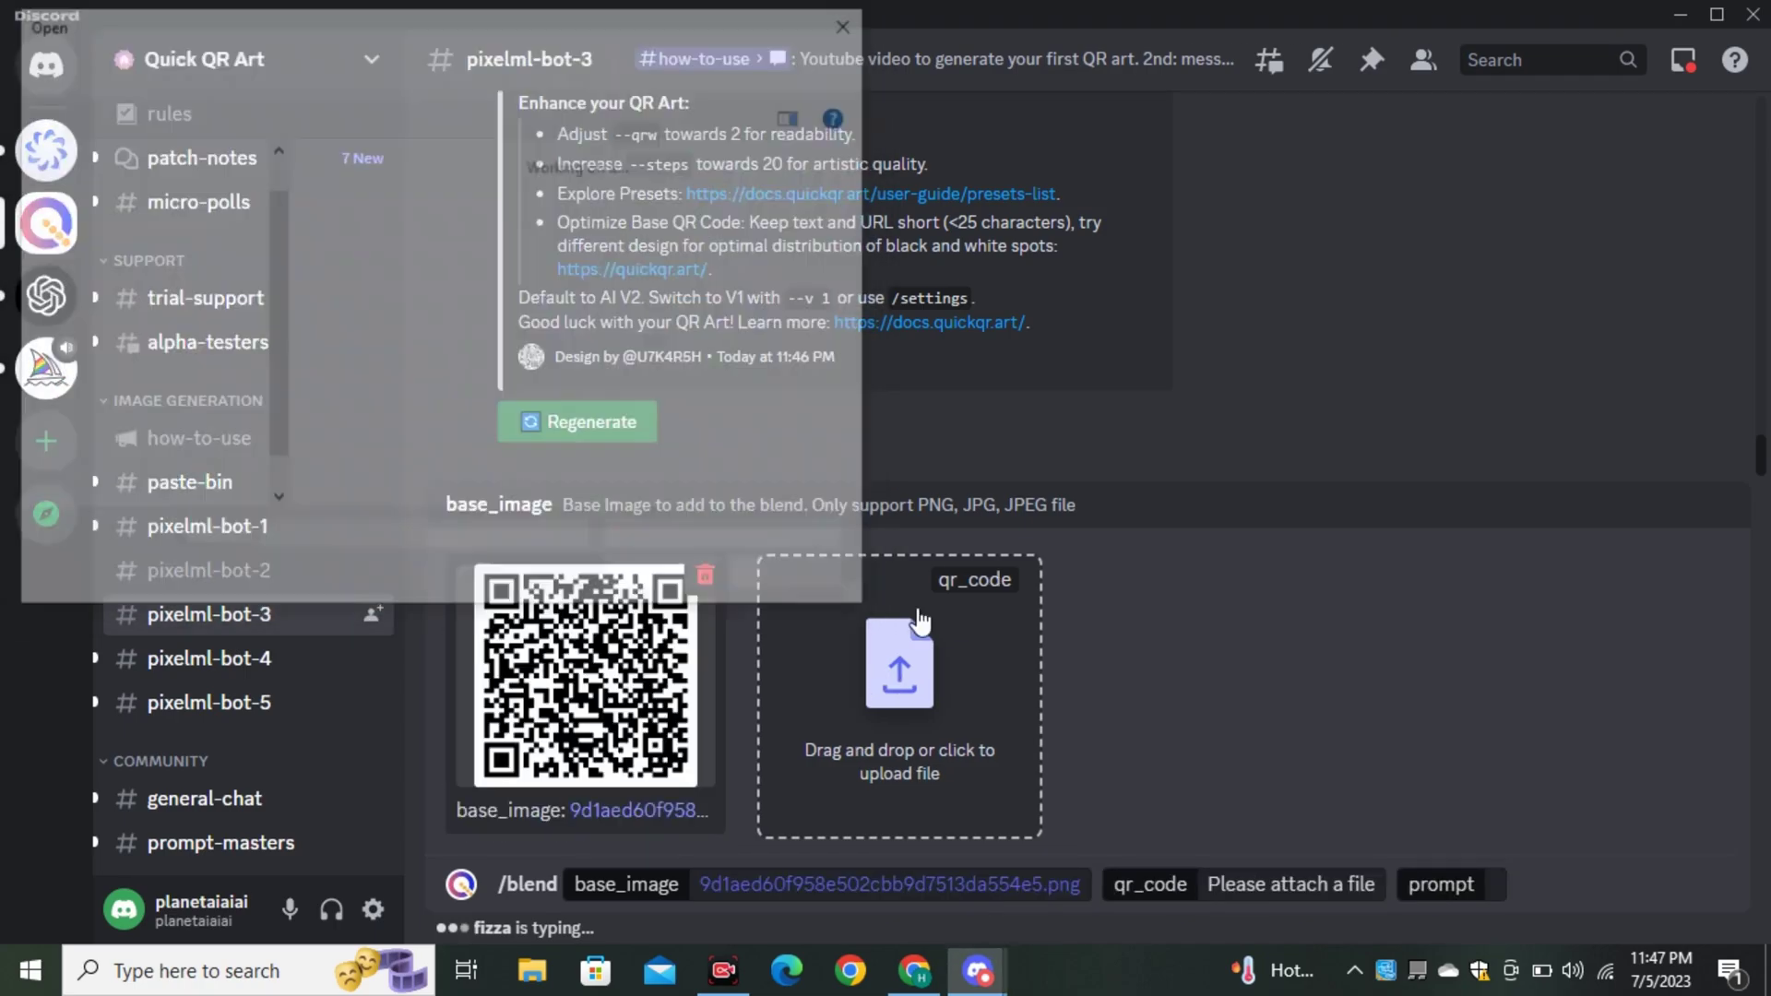
scroll(475, 461, down, 5)
click(390, 341)
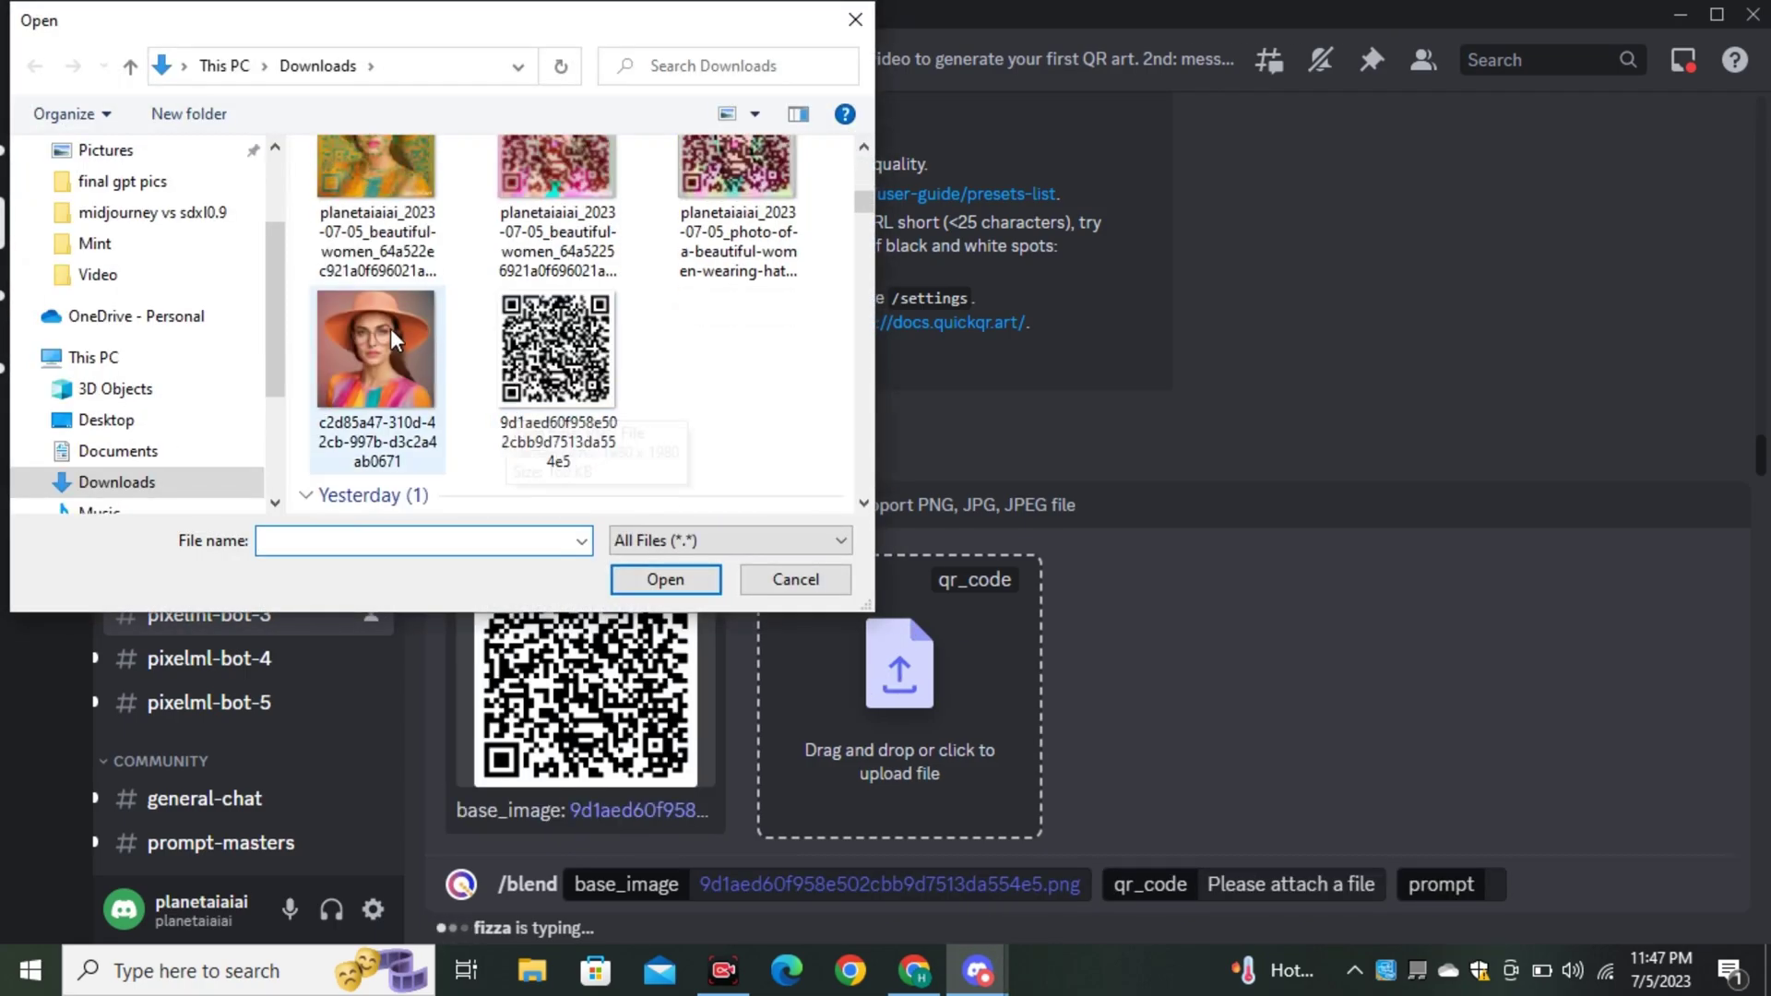
click(692, 581)
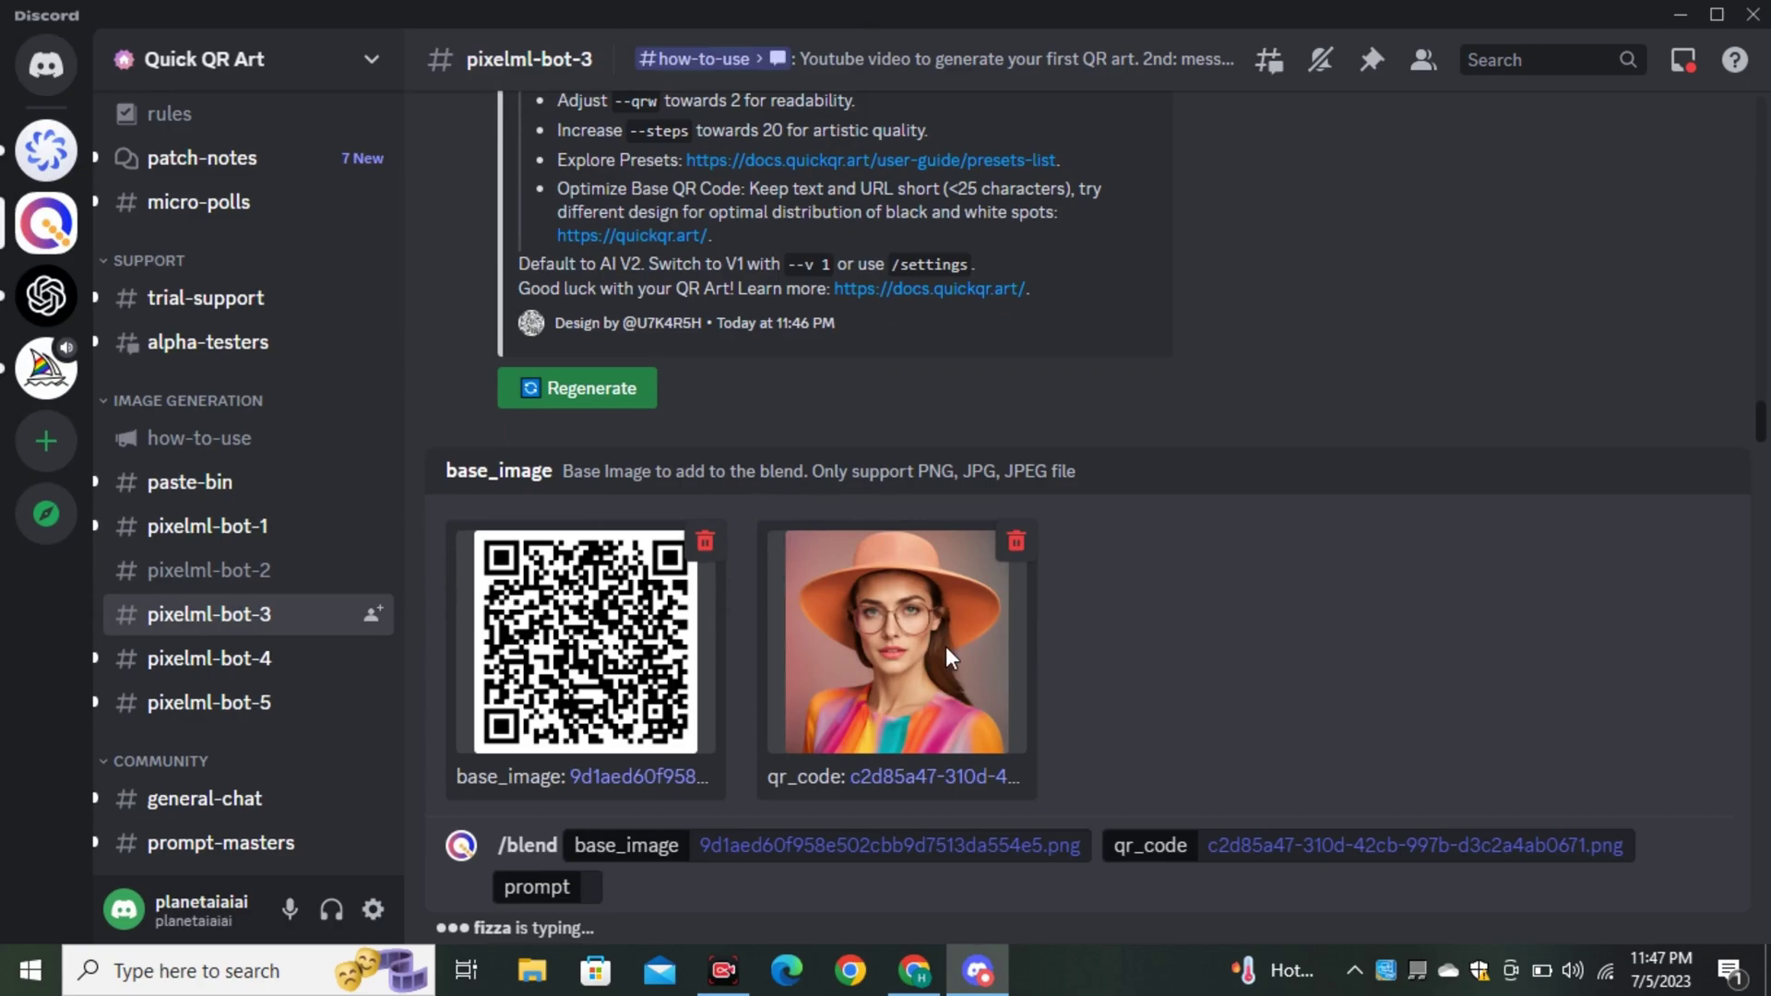
Submit the swapped blend with the prompt "a women wearing glasses and hat" and review the generated image and its parameters.
click(595, 887)
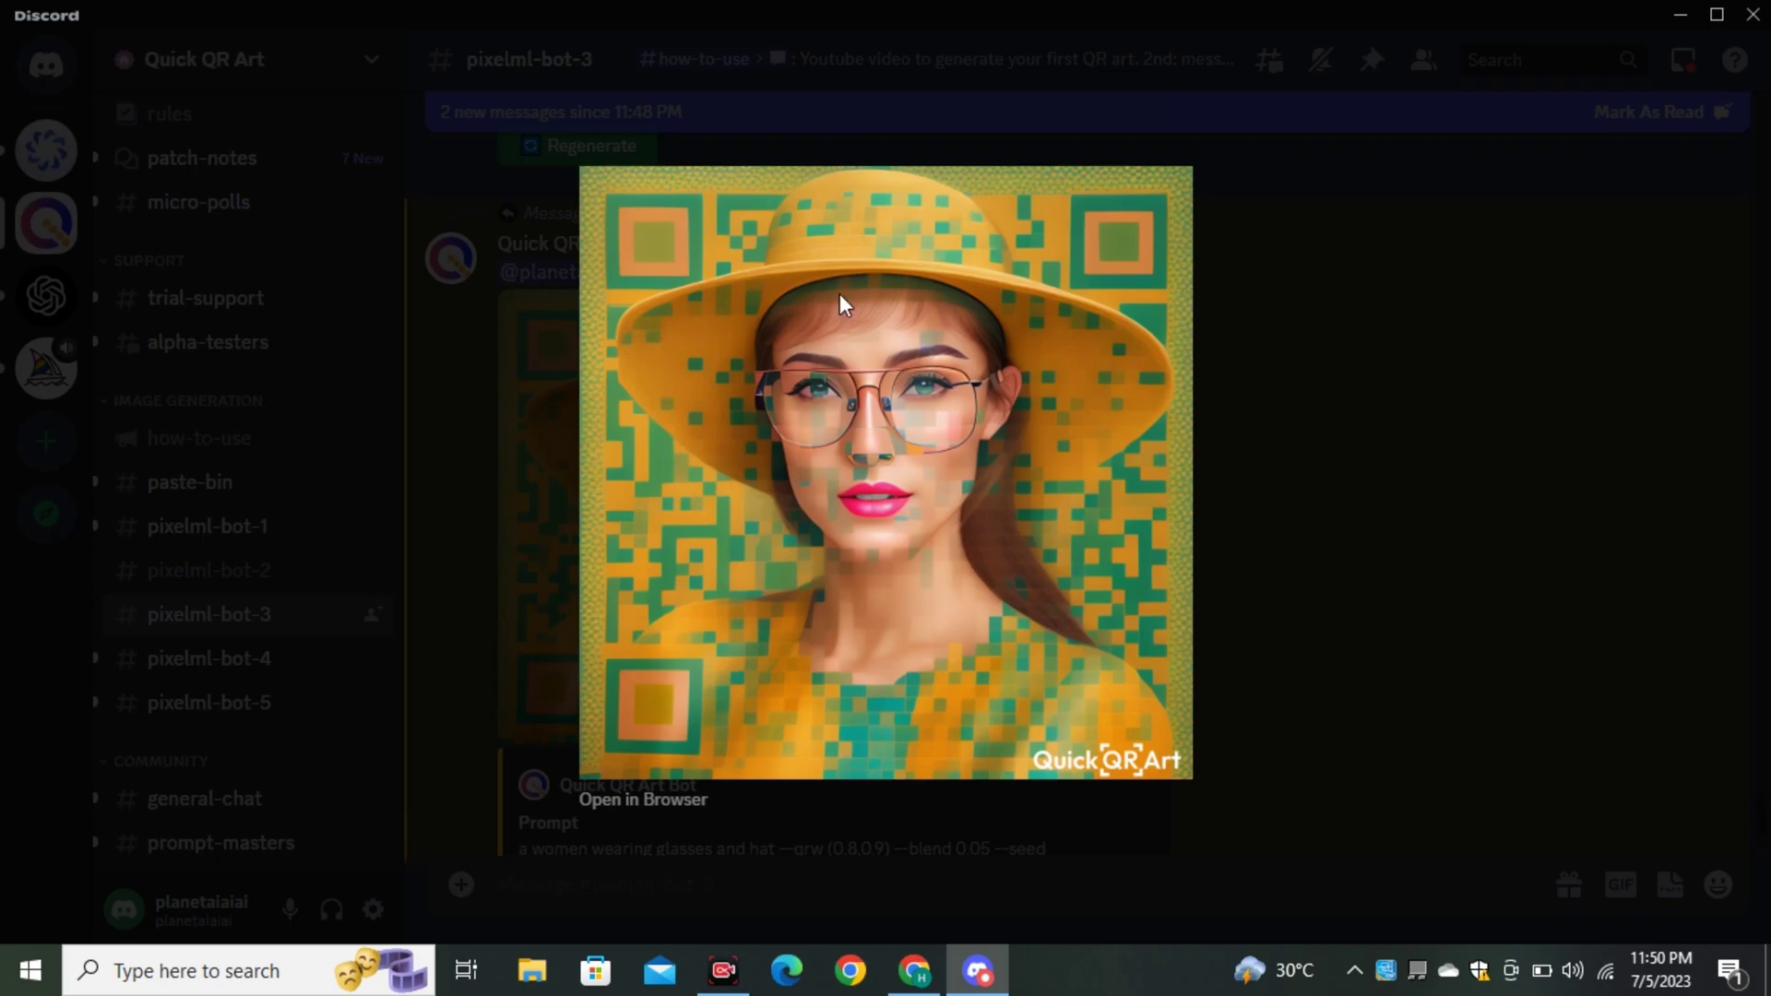
key(Escape)
scroll(959, 607, down, 5)
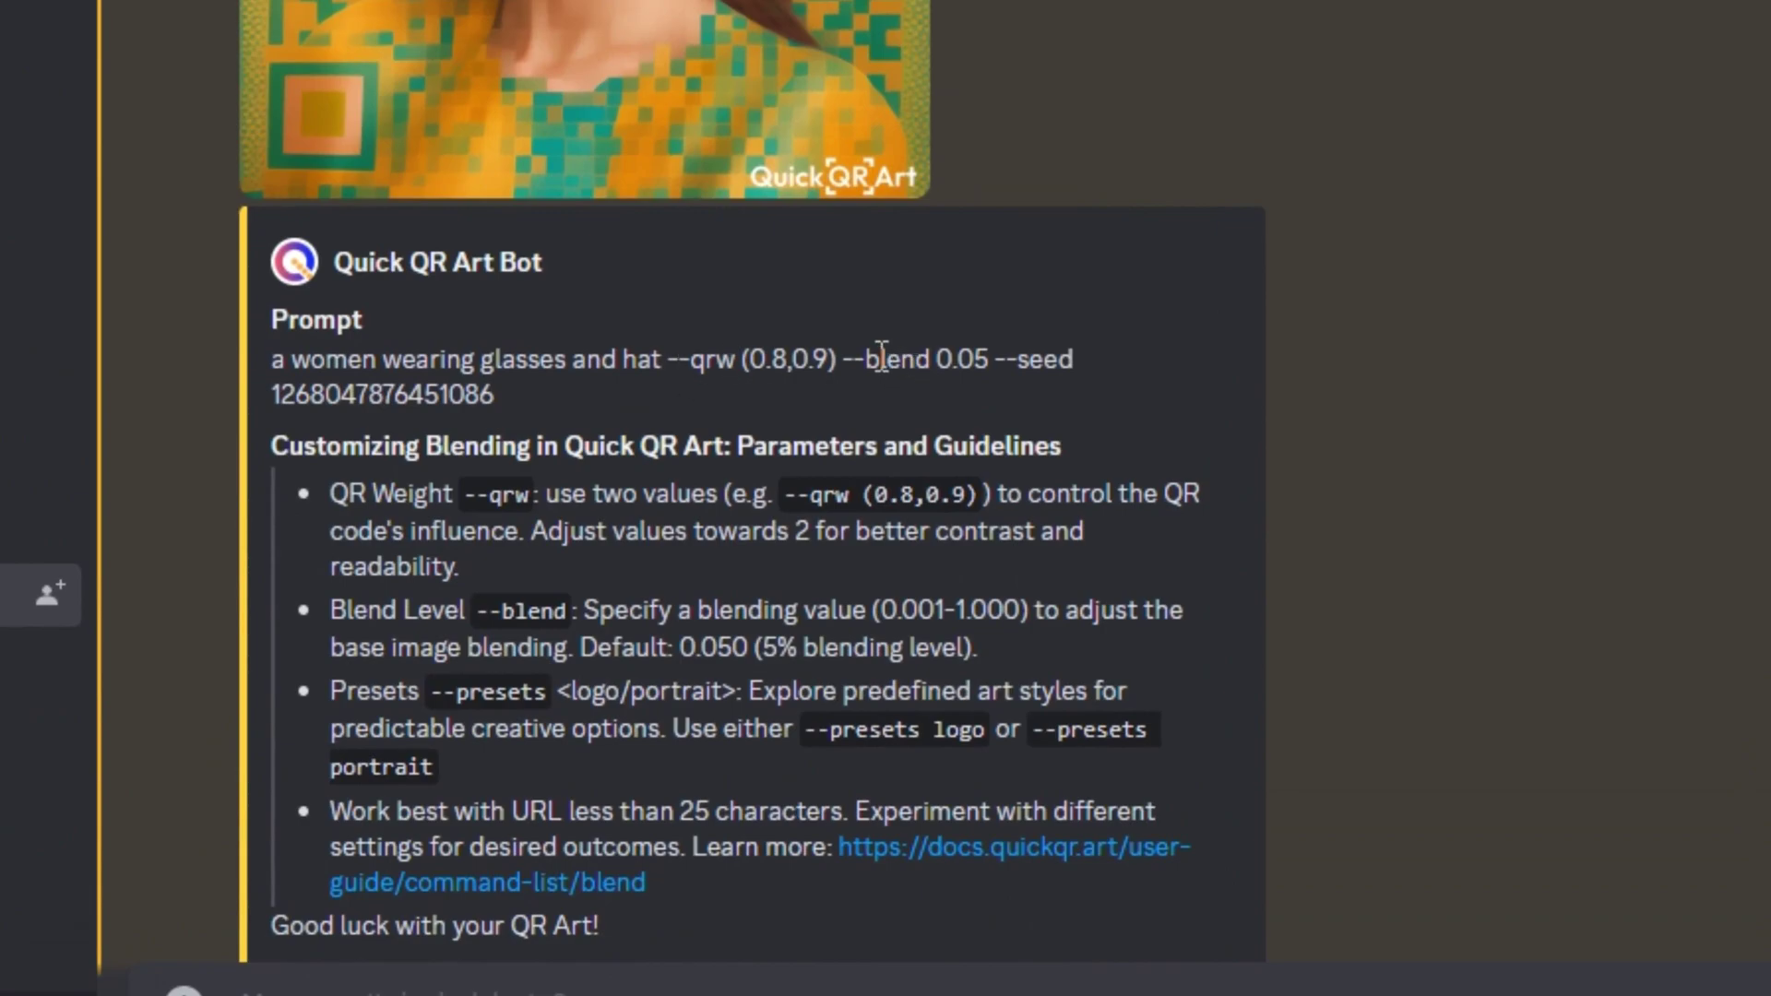
Read the bot's blending parameter guidelines under the generated image, highlighting the default value in the Blend Level line.
scroll(633, 474, down, 2)
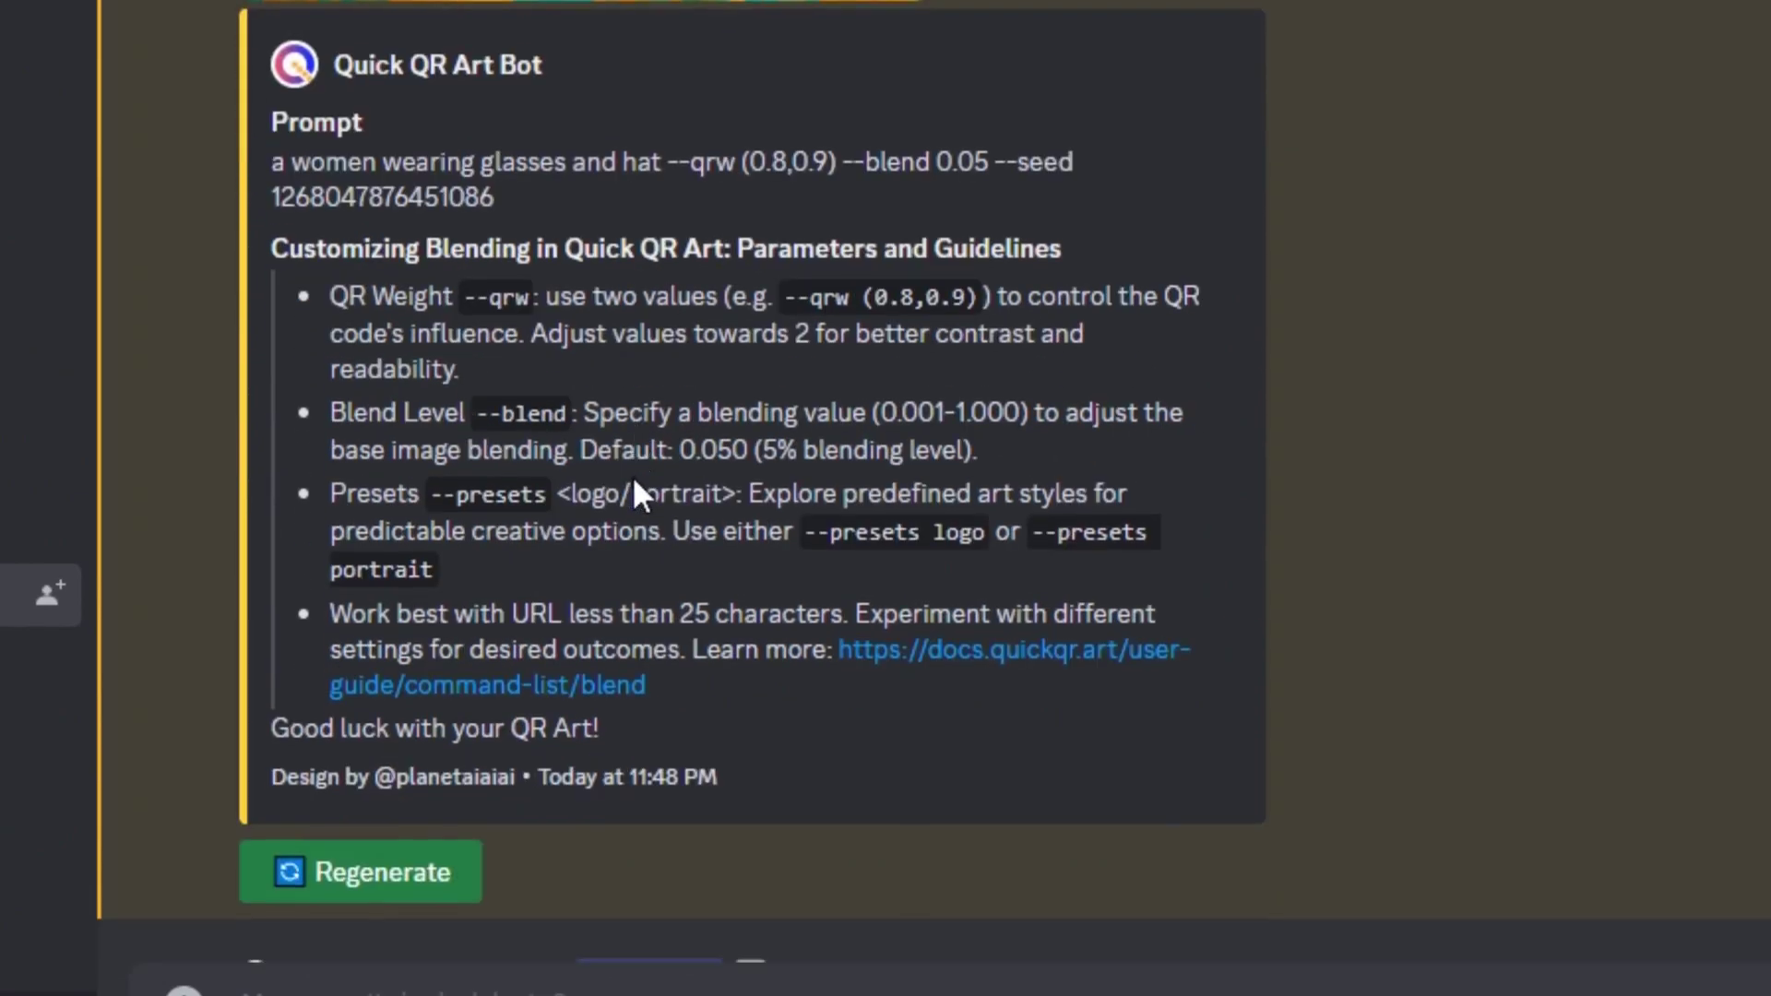
drag(676, 450, 914, 456)
click(1015, 445)
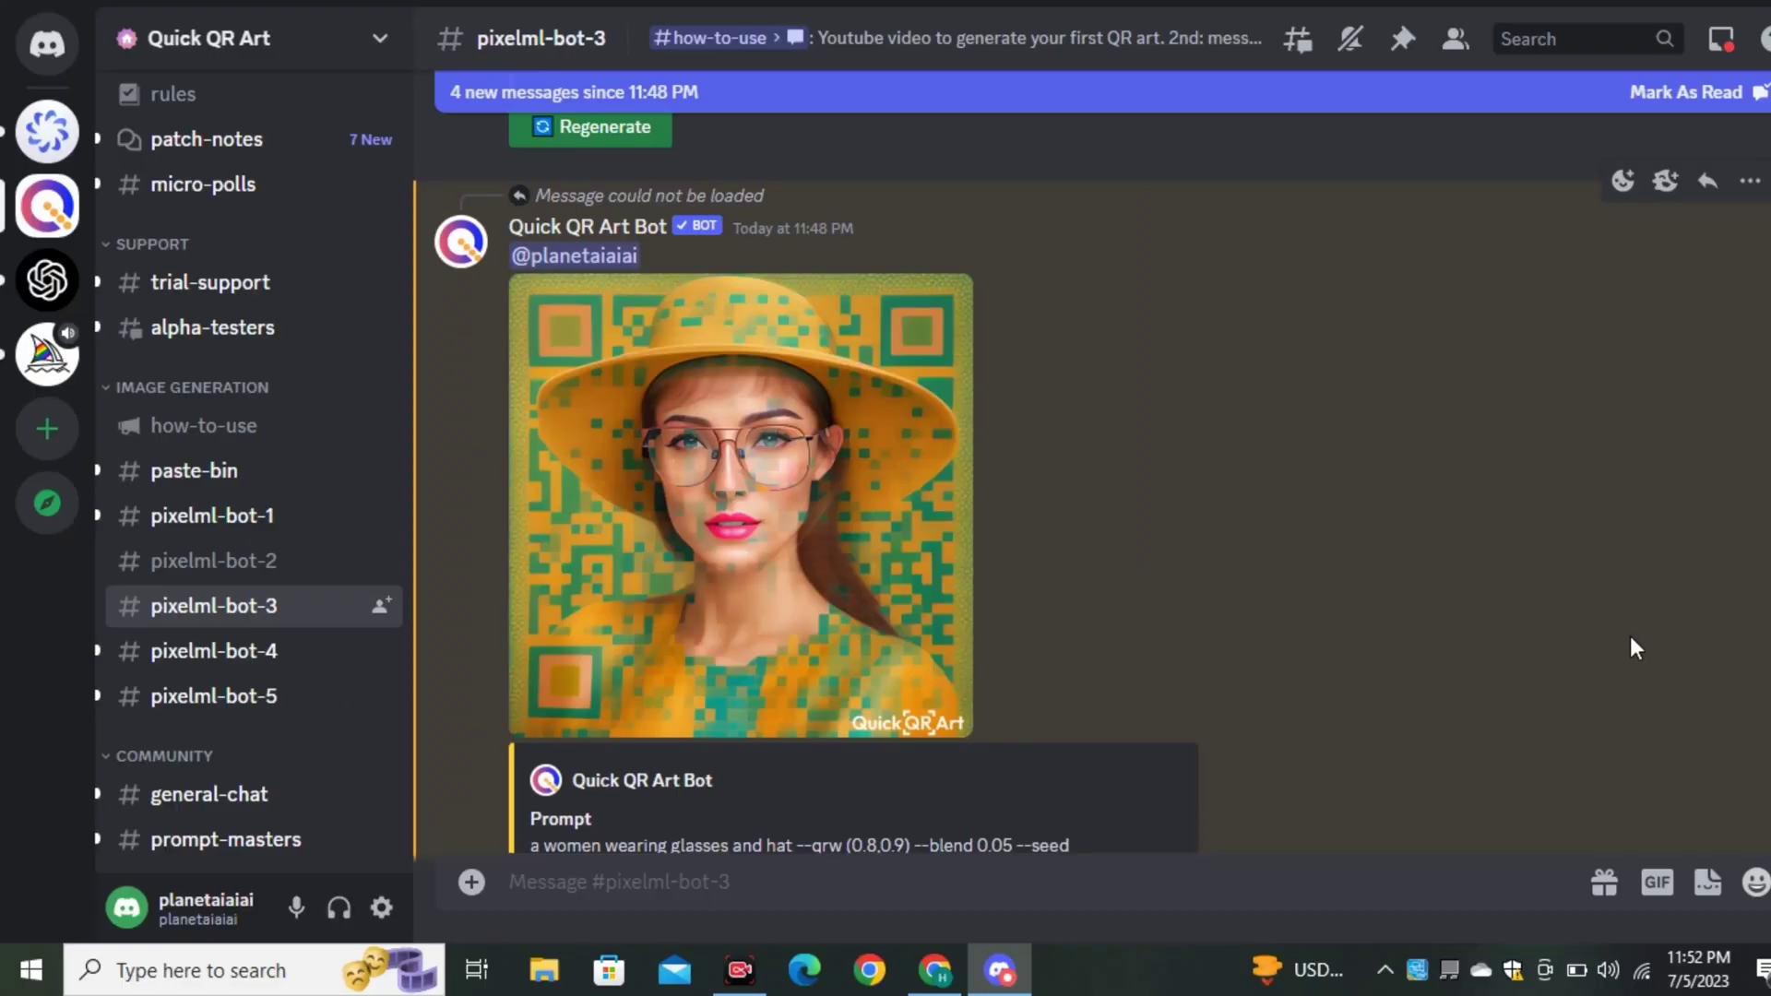
View the generated portrait of the woman in glasses and hat enlarged, and look over the messages around it.
click(758, 604)
click(1363, 542)
scroll(981, 587, down, 10)
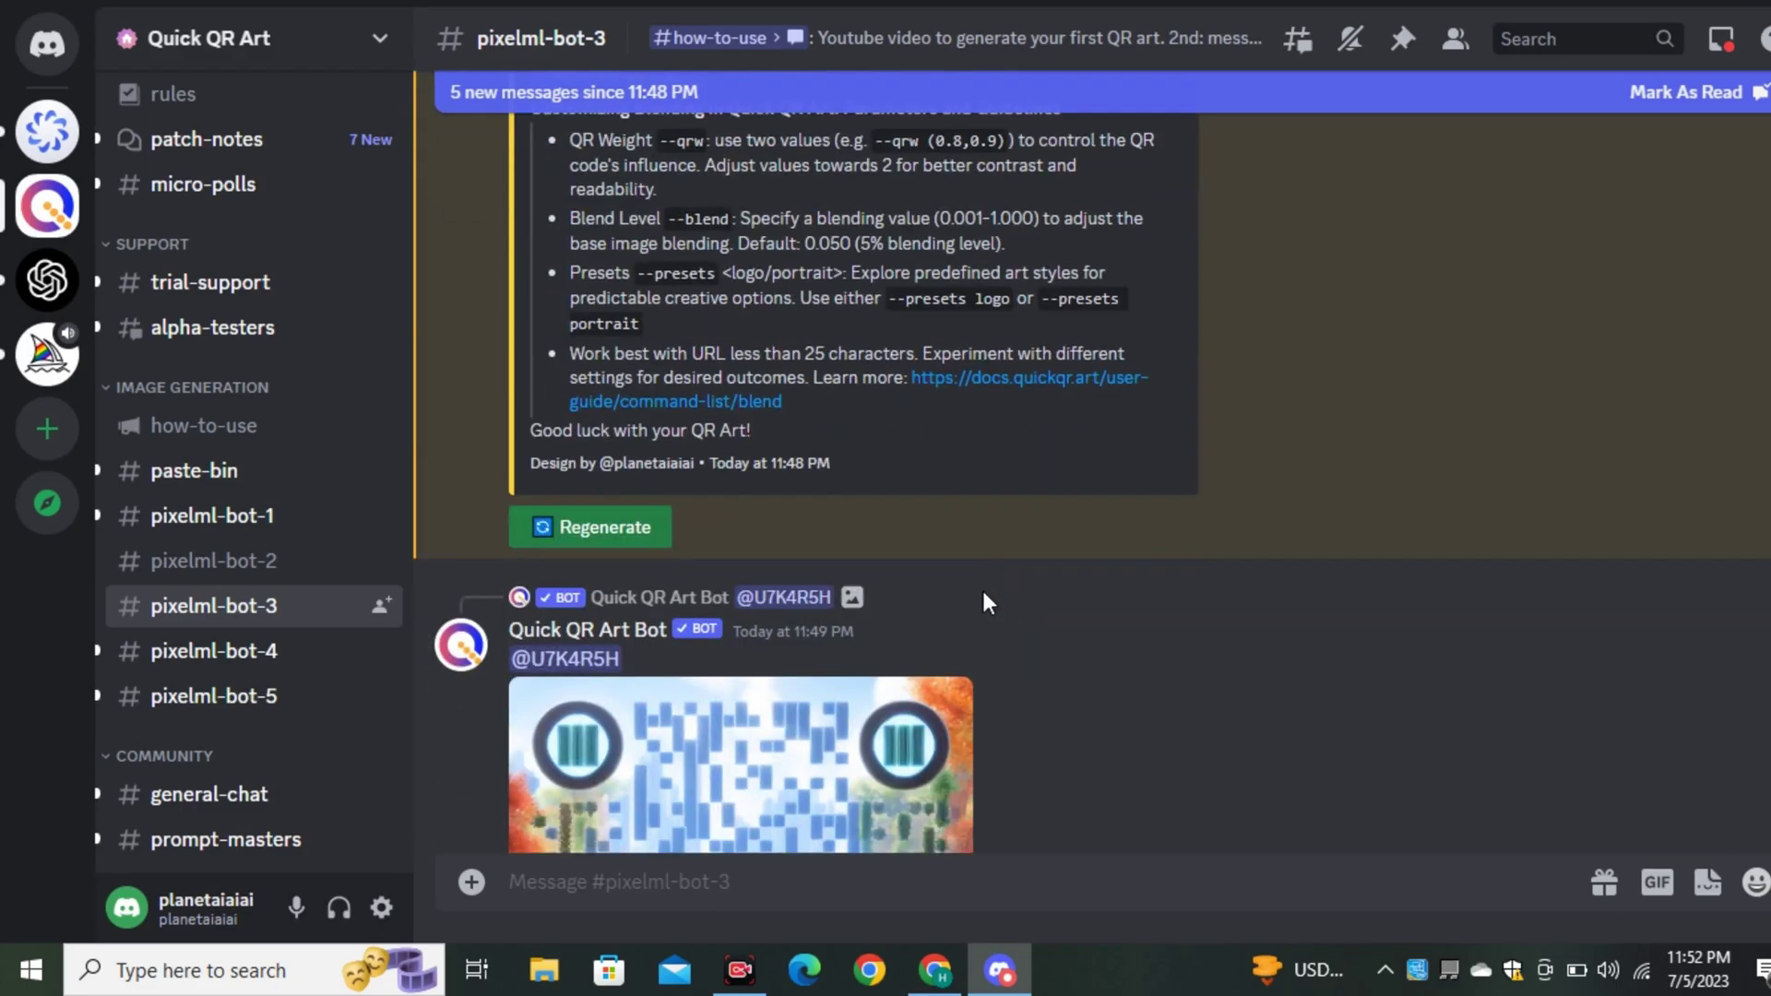
scroll(977, 517, up, 5)
Start a new Quick QR Art Bot /blend command in the pixelml-bot-3 channel, with empty base_image, qr_code and prompt fields.
text(/)
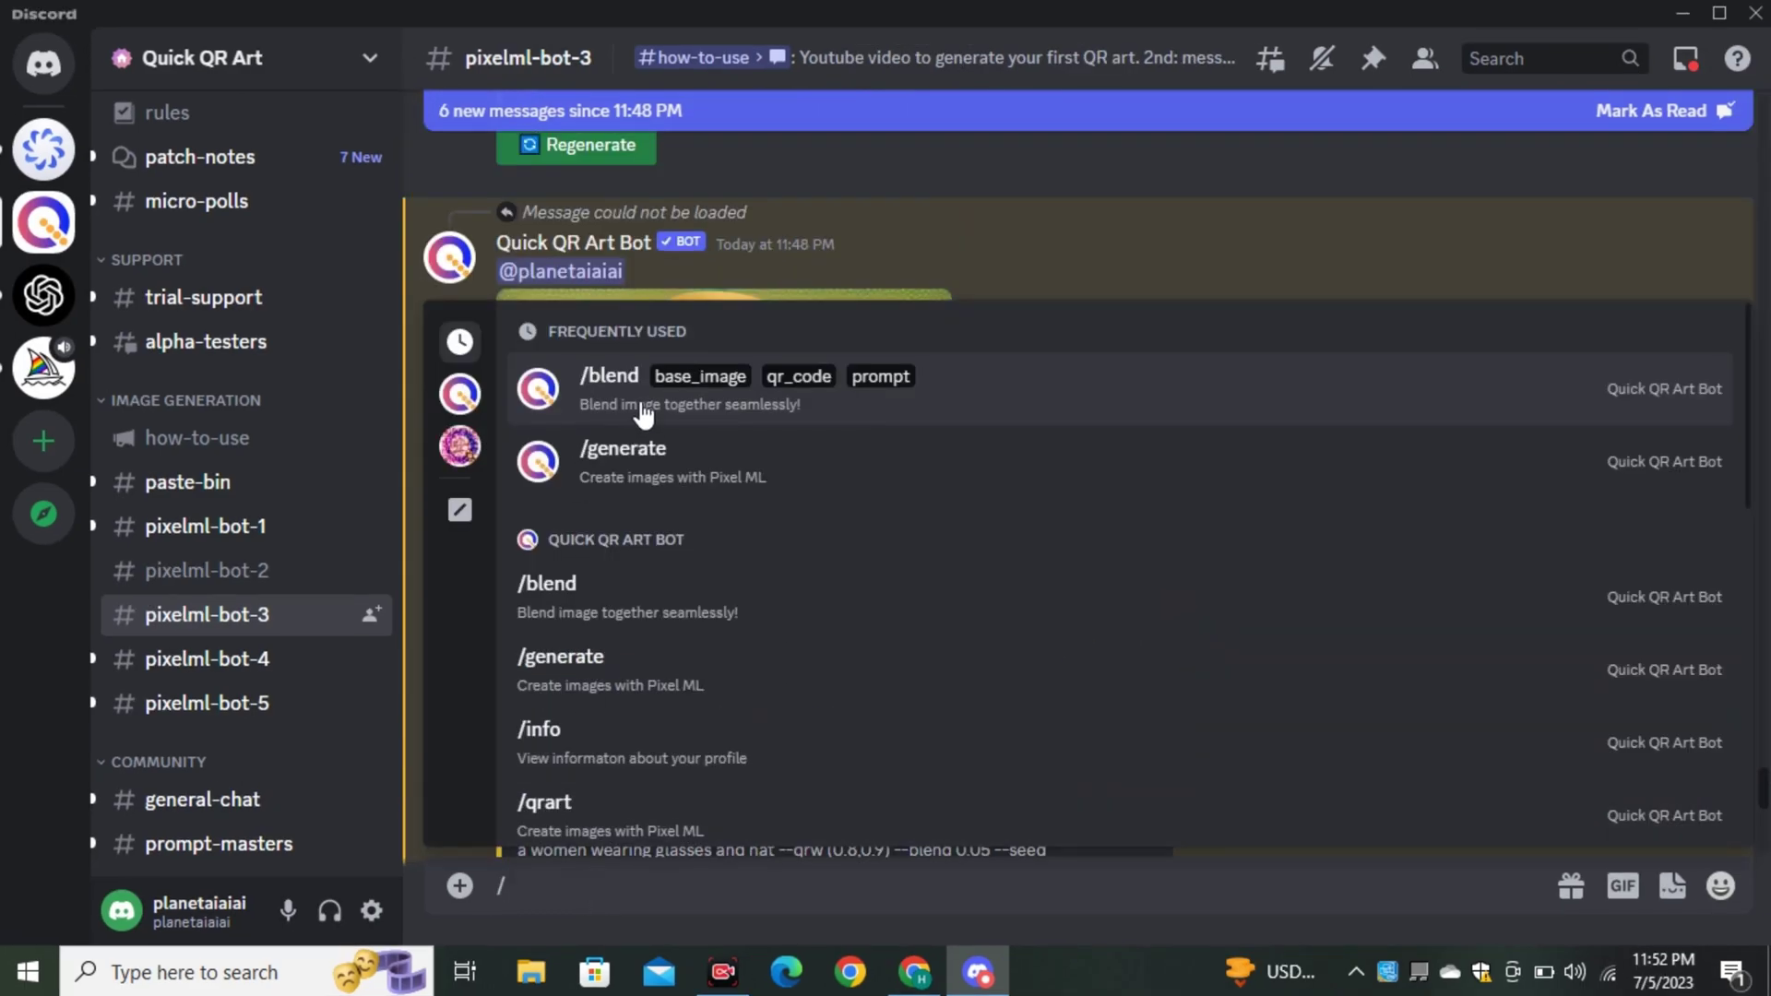
click(644, 415)
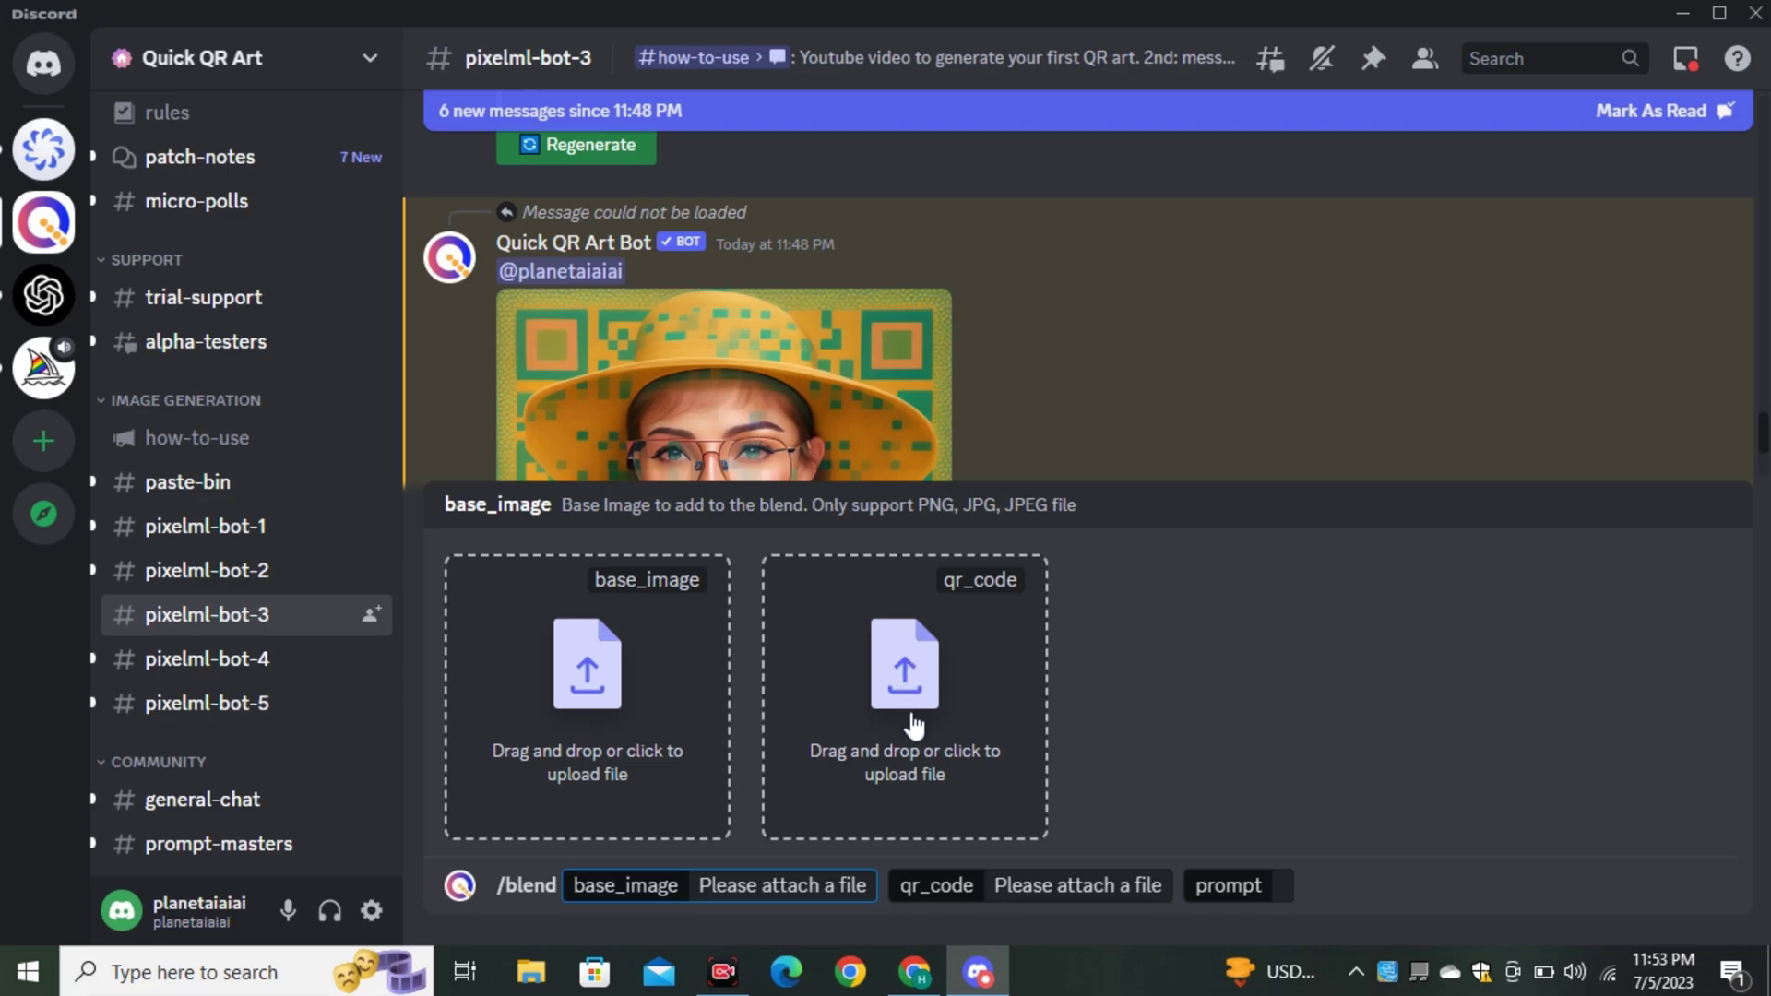
click(1305, 415)
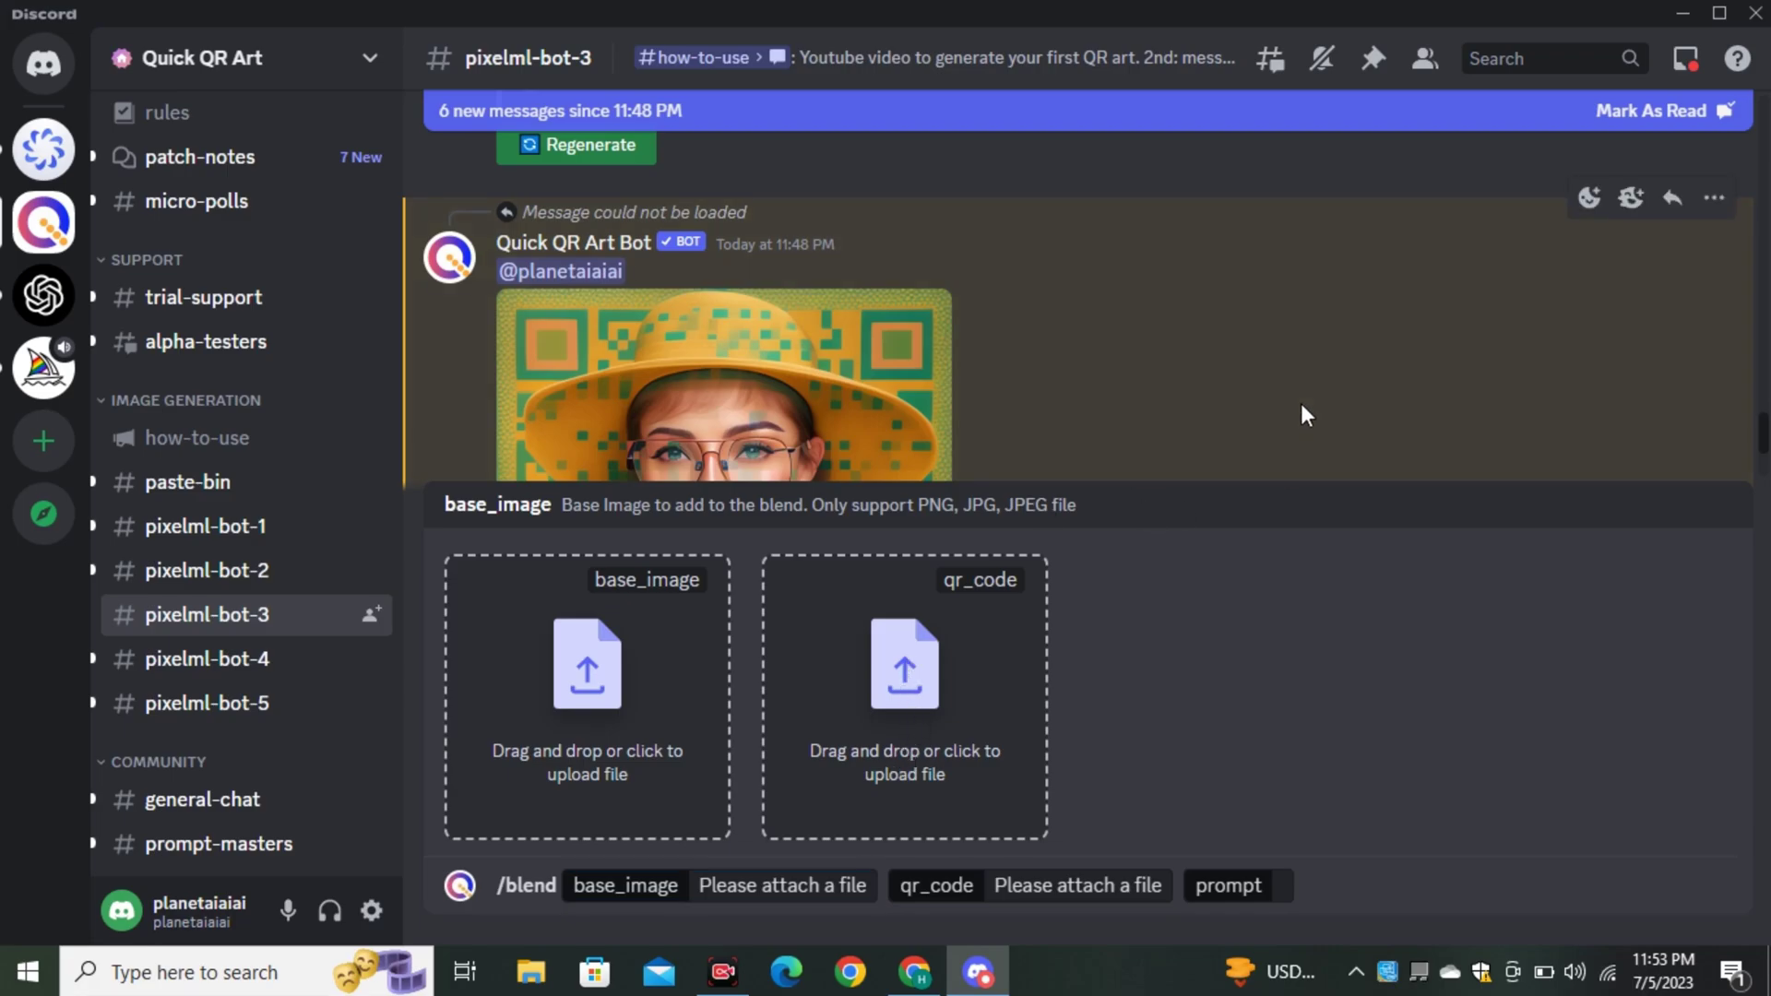